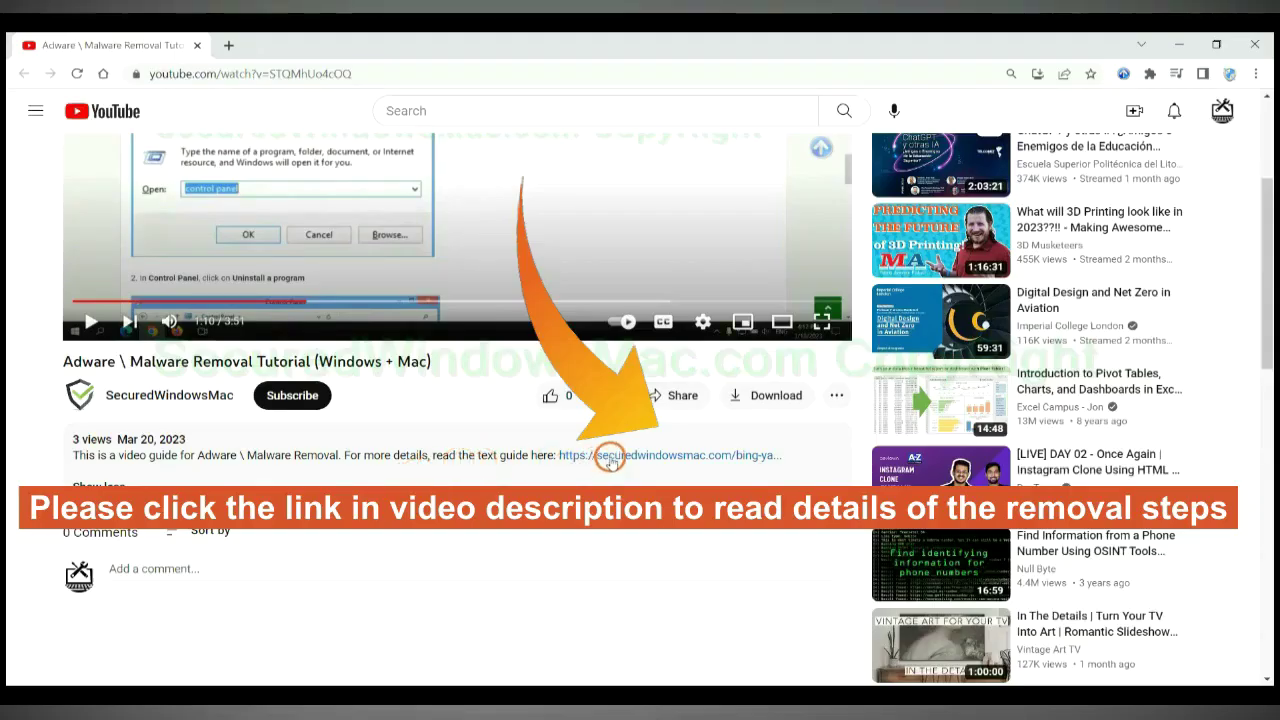
# Step: Open the securedwindowsmac.com Bing/Yahoo Redirect removal guide from the video description
pyautogui.click(610, 456)
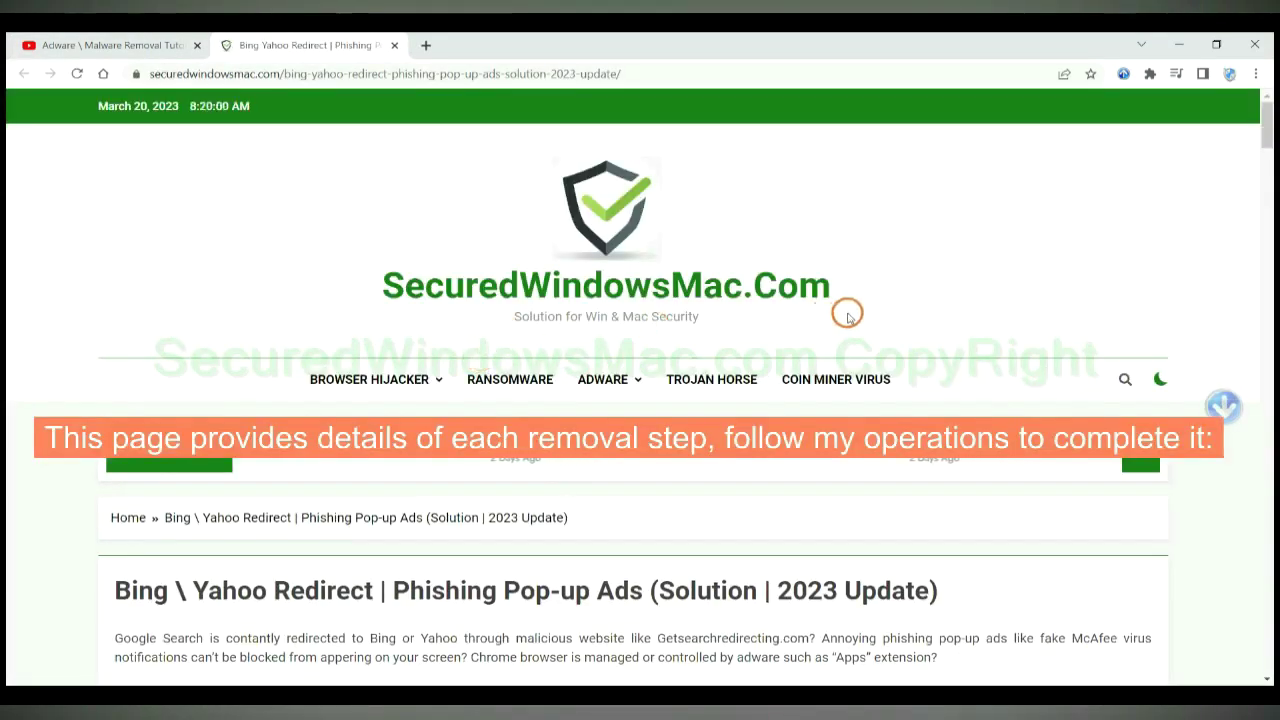
# Step: Scroll to the Instant Automatic Removal heading showing SpyHunter Win OS and Mac OS downloads
pyautogui.scroll(-15, 907, 300)
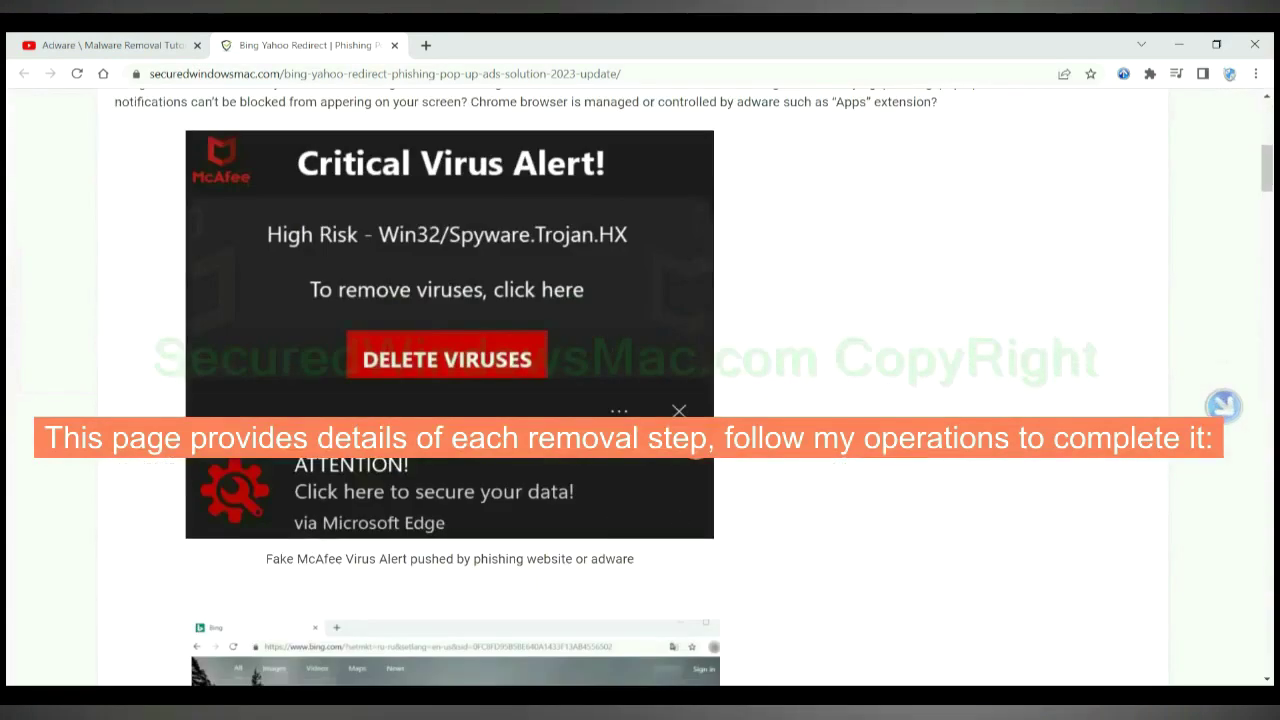
pyautogui.scroll(-3, 694, 443)
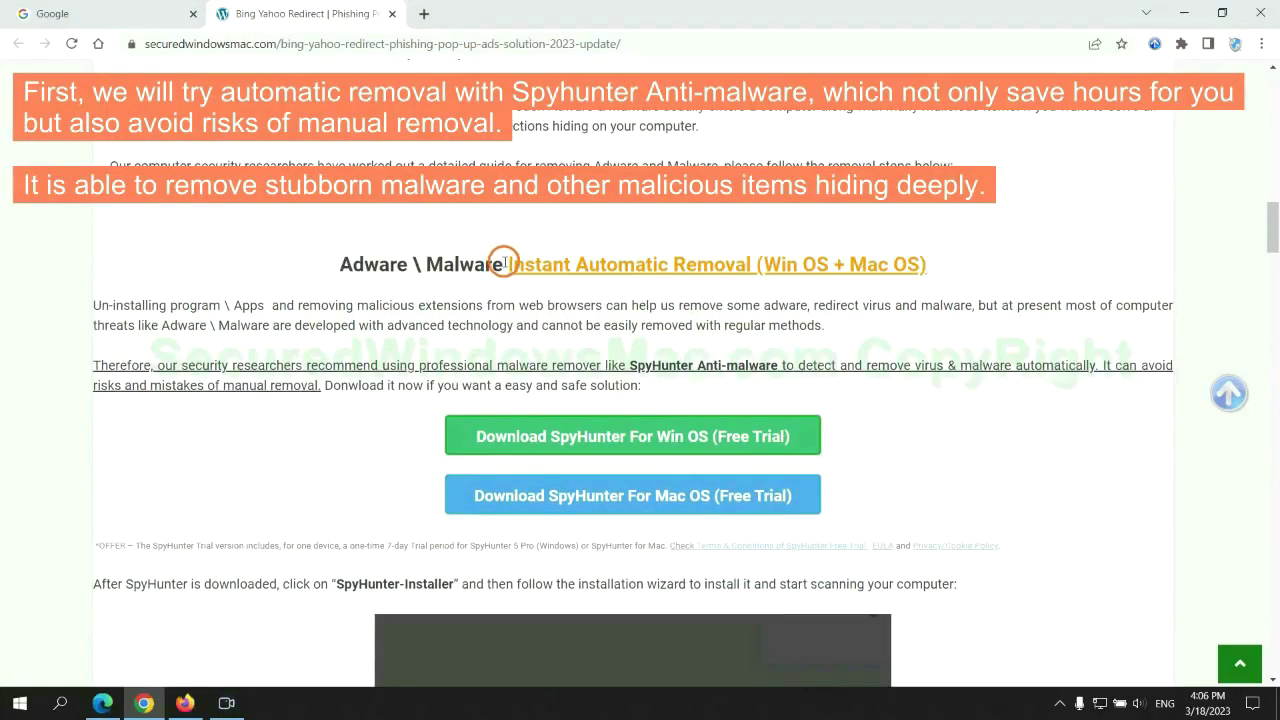
pyautogui.moveTo(505, 263); pyautogui.dragTo(752, 264)
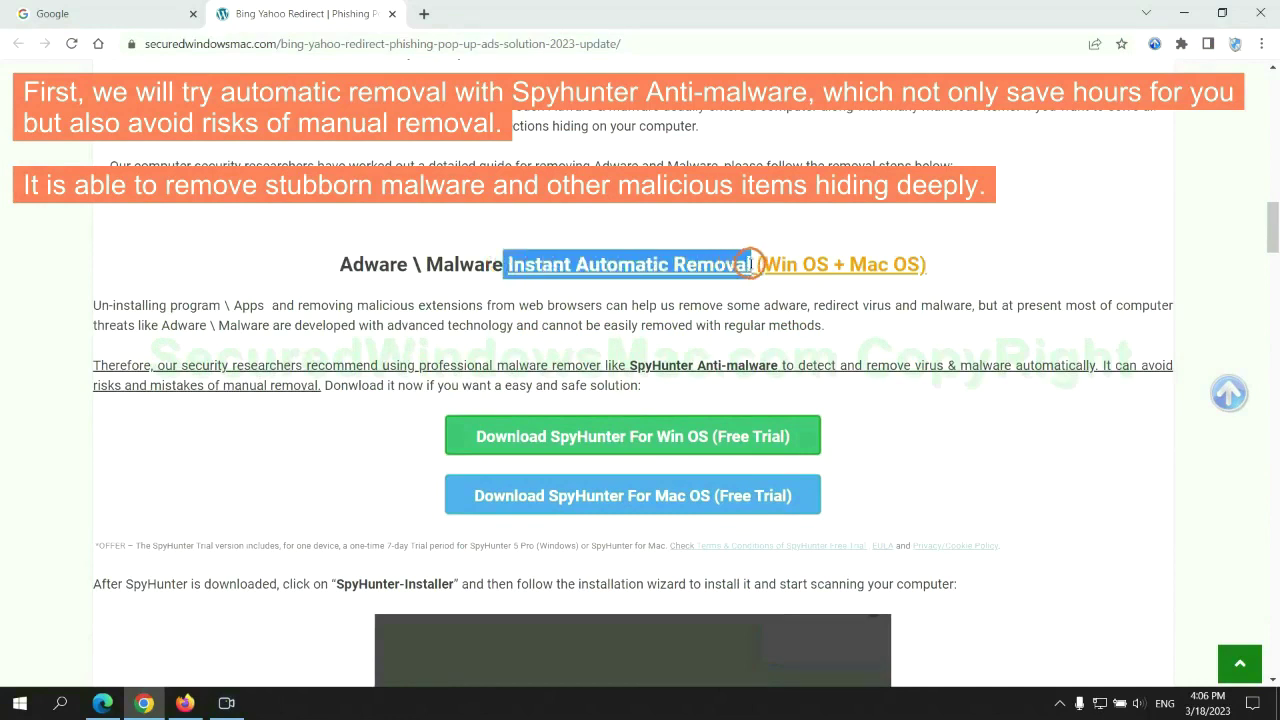
pyautogui.click(638, 224)
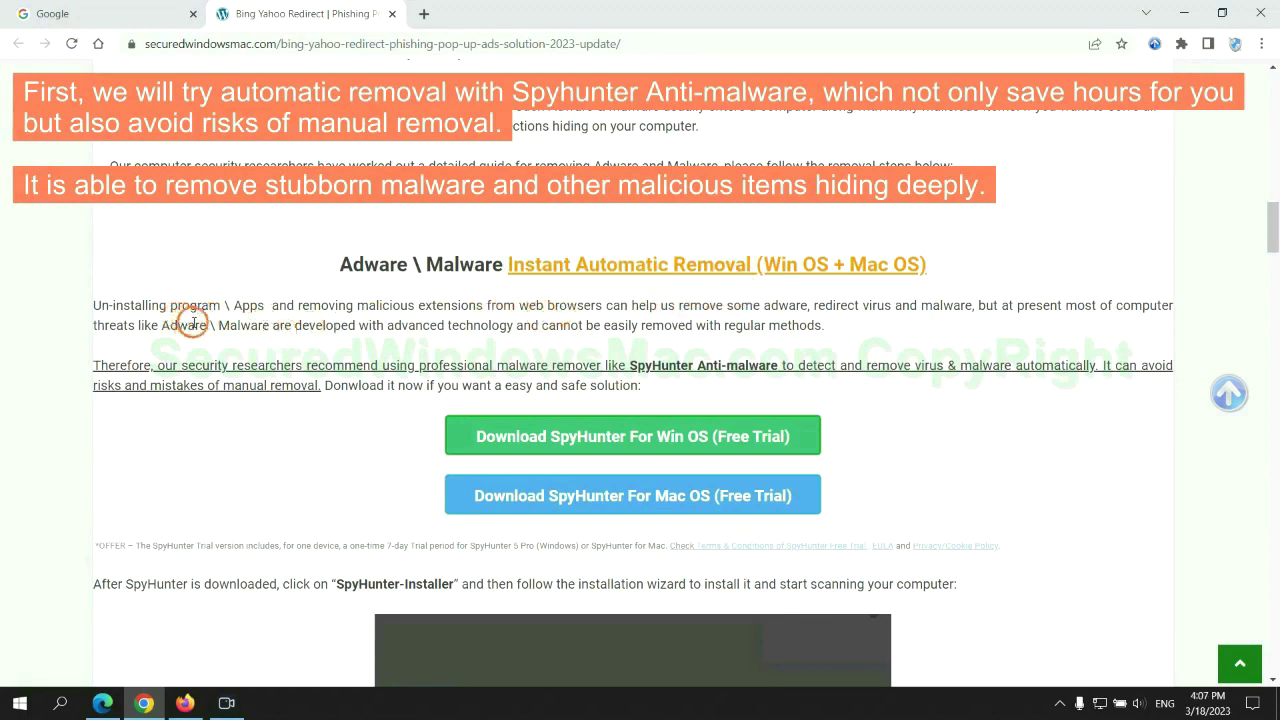
# Step: Download the SpyHunter installer for Win OS and keep it despite the harmful-file warning
pyautogui.scroll(-1, 632, 370)
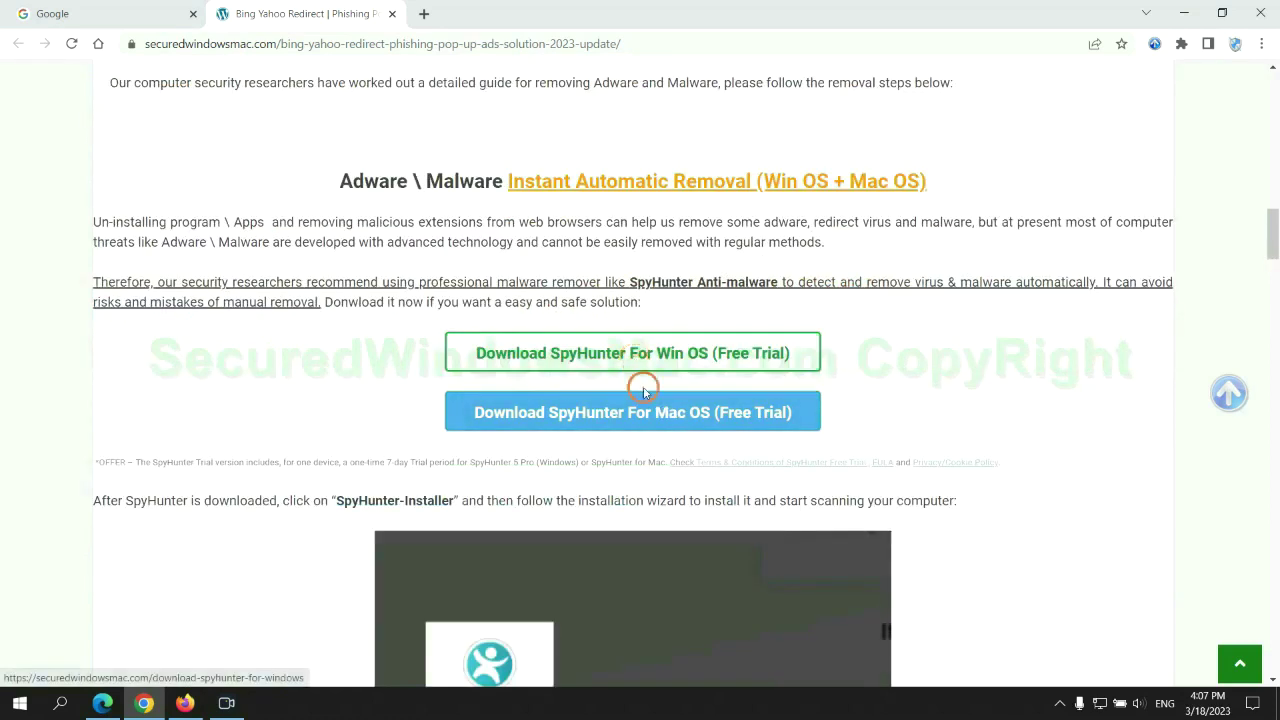
pyautogui.scroll(-2, 647, 404)
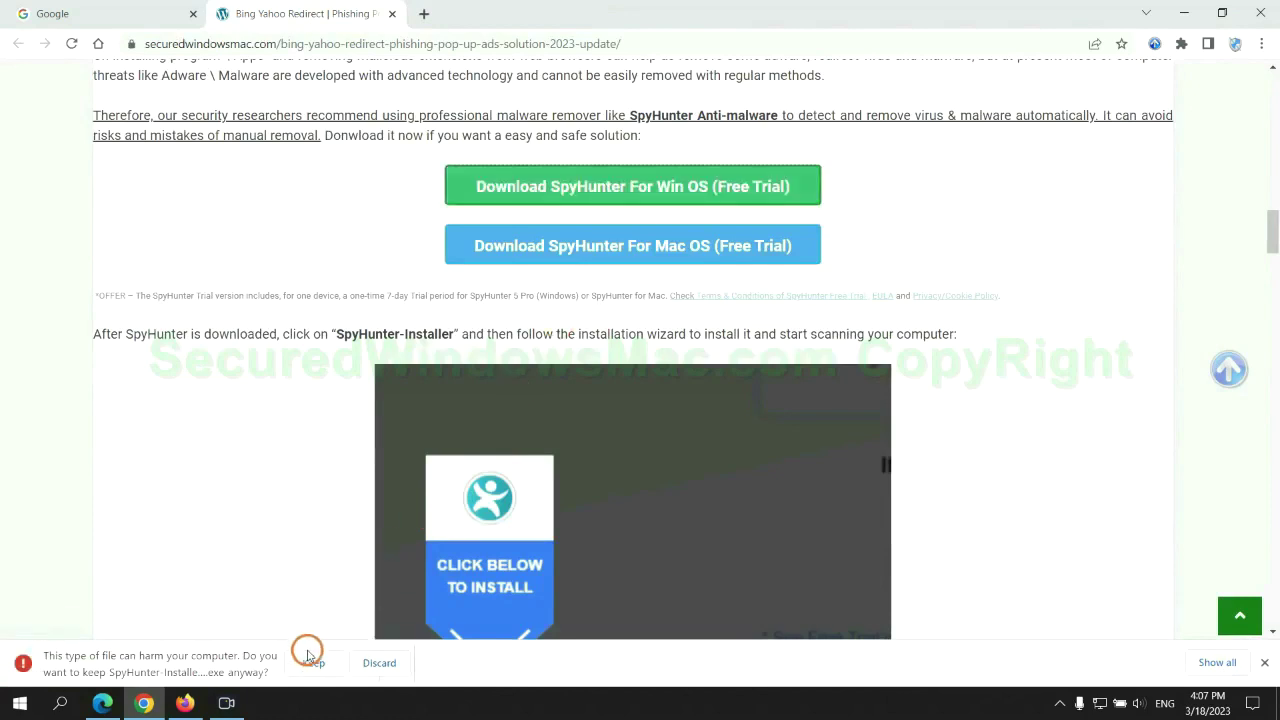
pyautogui.click(312, 660)
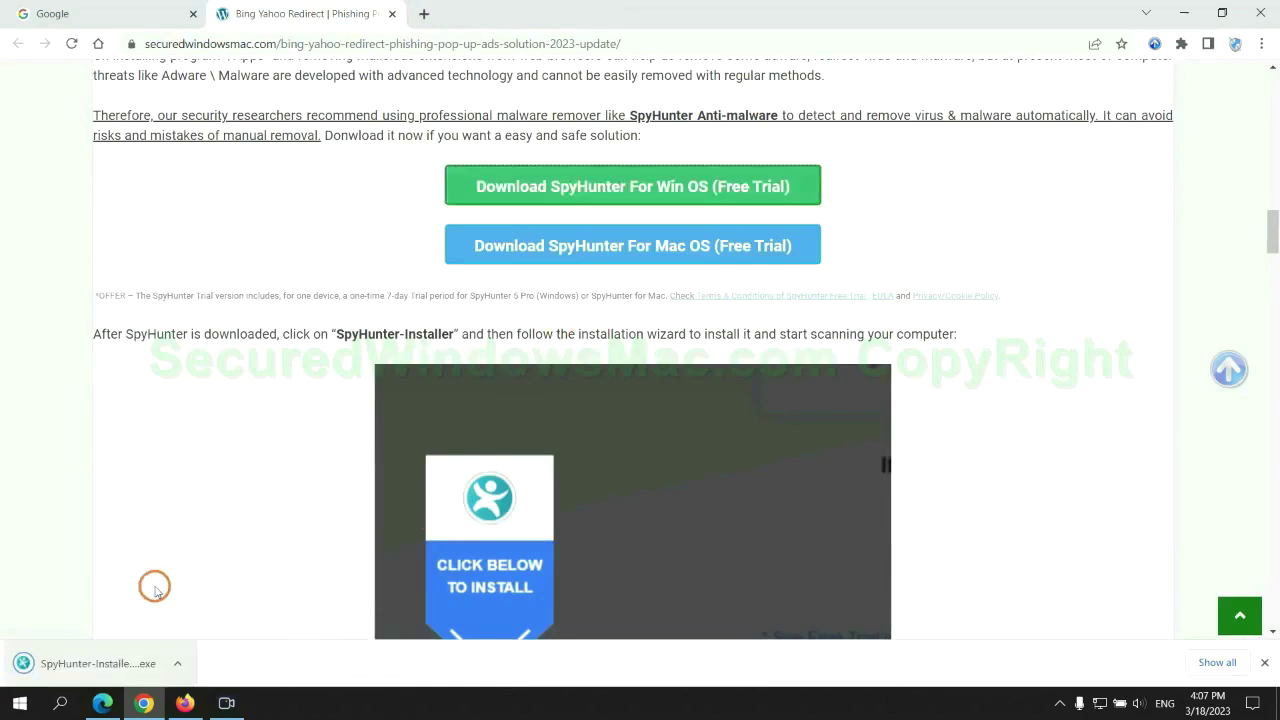
# Step: Run the SpyHunter-Installer .exe, accept the EULA and Privacy Policy, and install SpyHunter 5
pyautogui.click(123, 665)
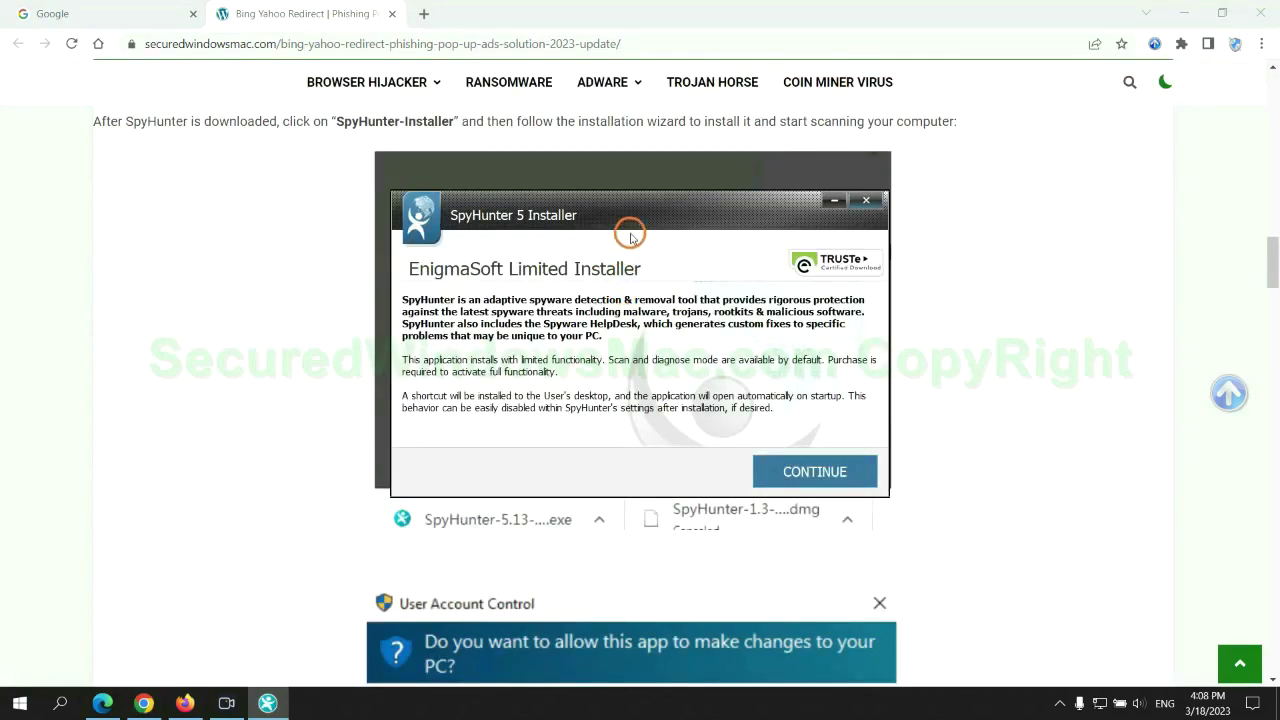
pyautogui.click(841, 466)
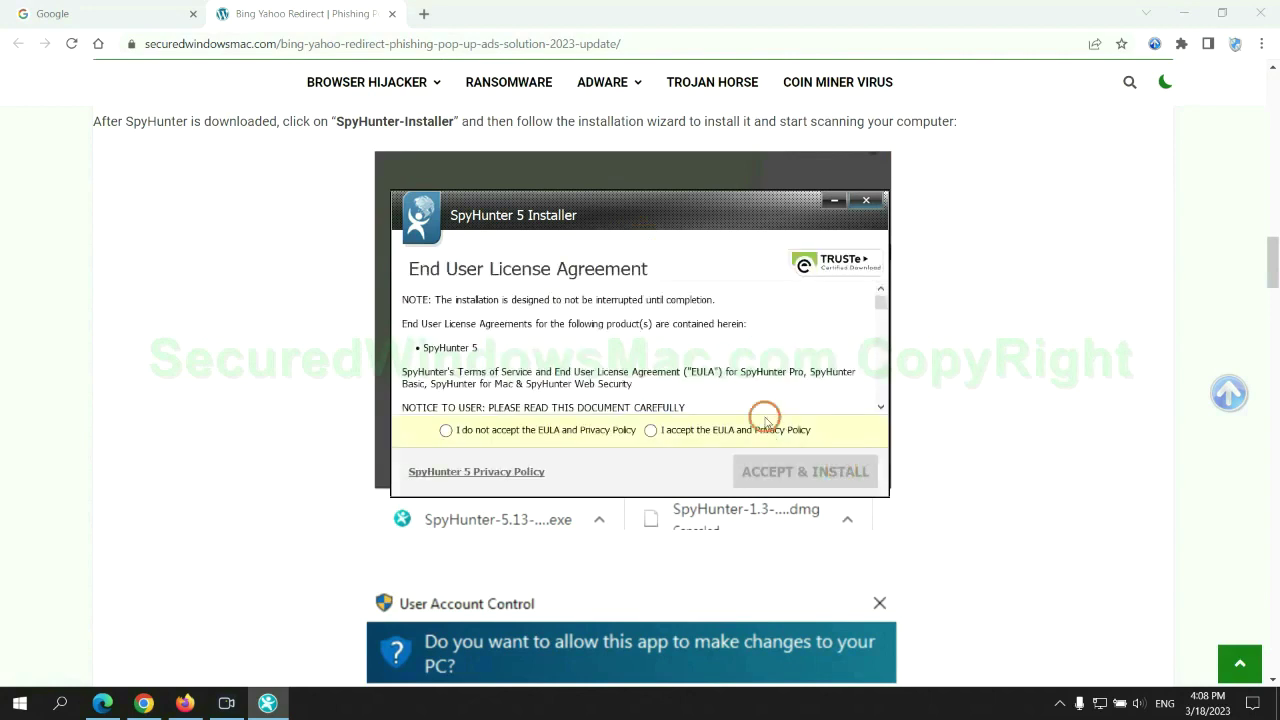
pyautogui.click(645, 430)
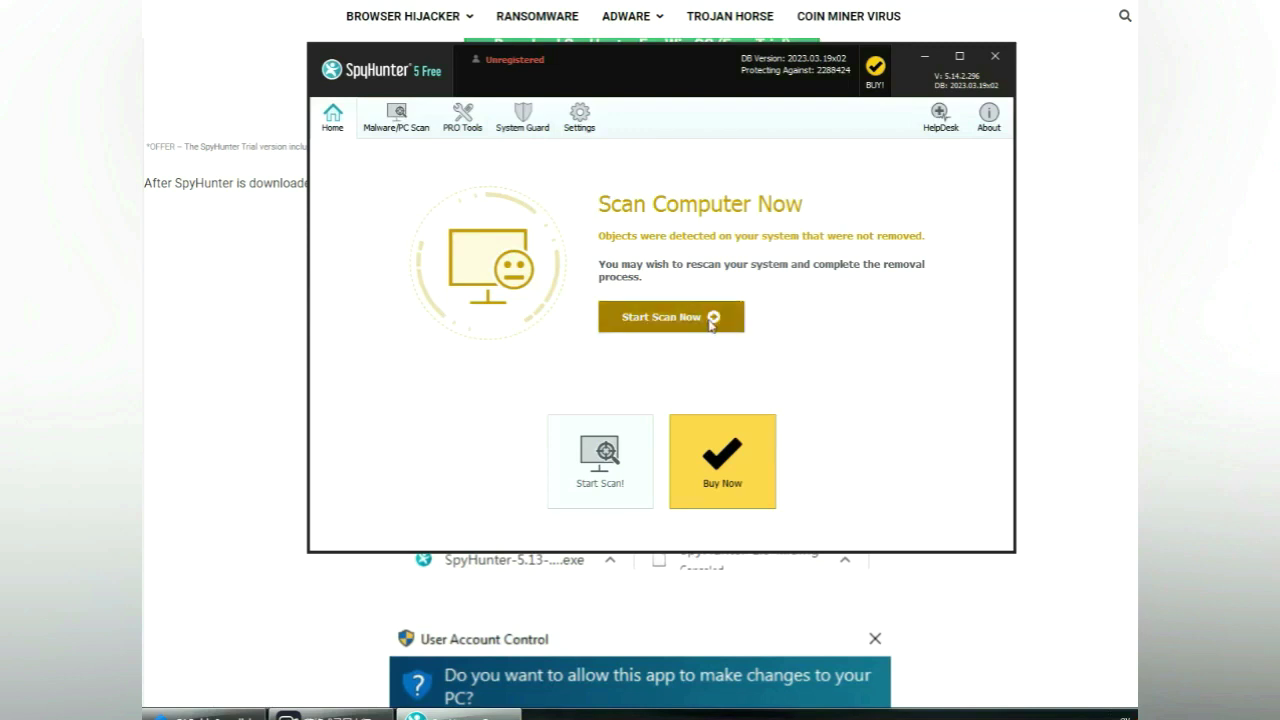
# Step: Scan the PC, continue past the 703 detected issues, and choose the 7-day free trial
pyautogui.click(671, 316)
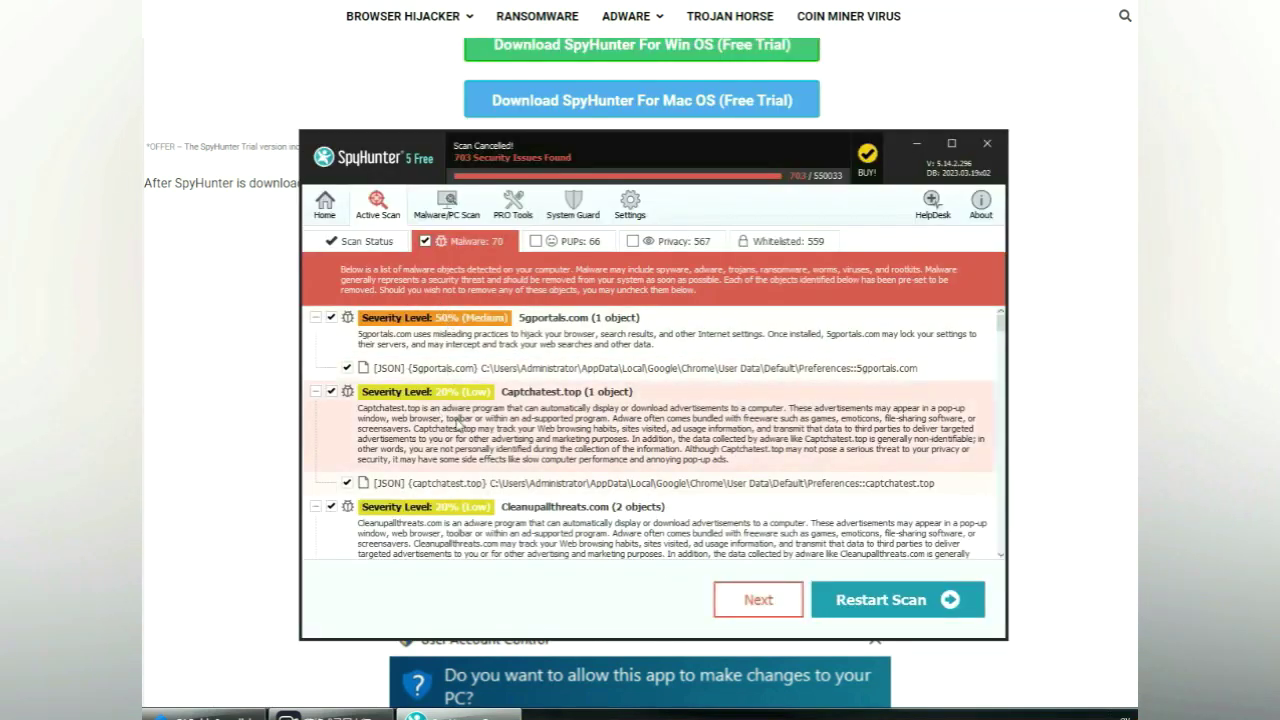
pyautogui.click(783, 604)
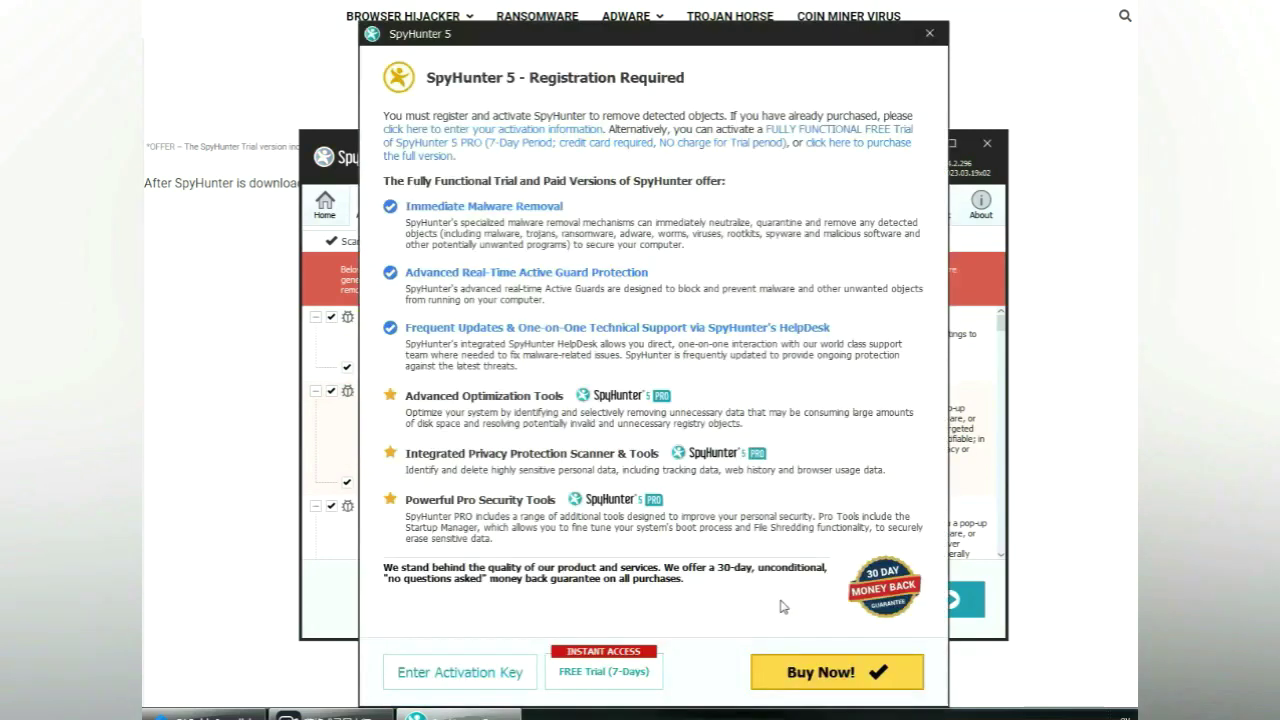
pyautogui.click(606, 673)
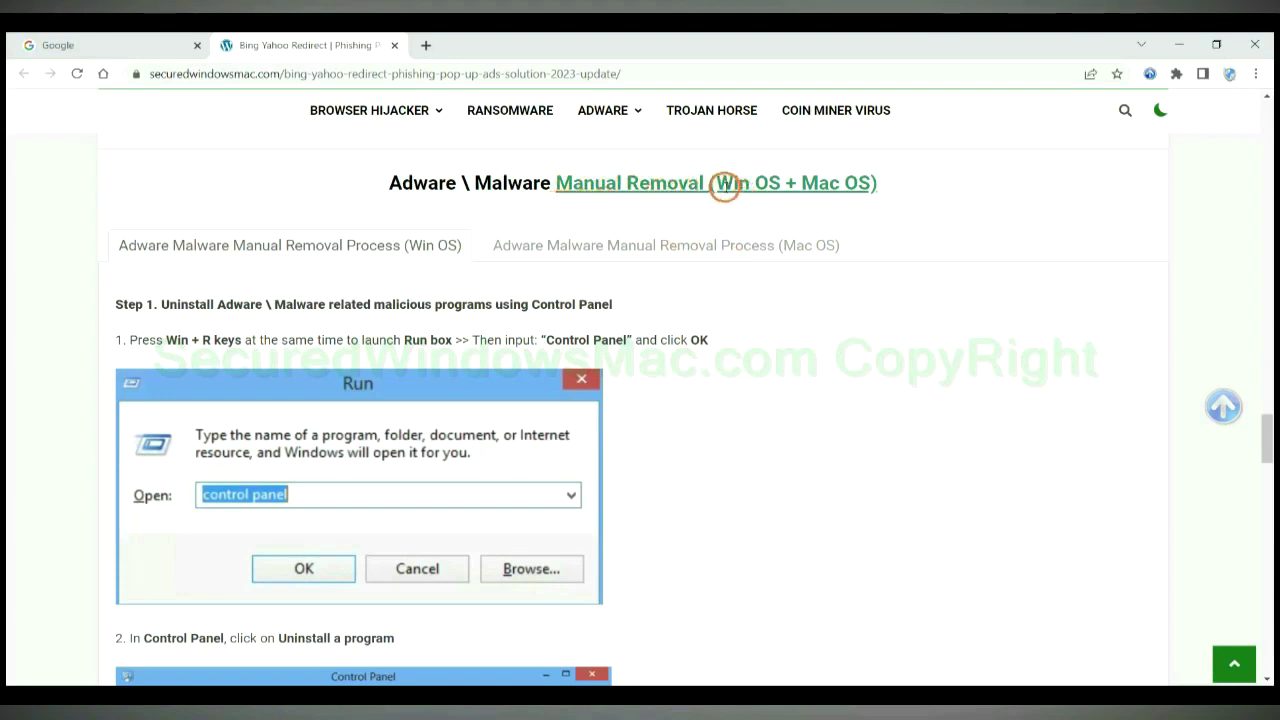
# Step: Show the Mac OS steps in the guide's Manual Removal section
pyautogui.moveTo(718, 183); pyautogui.dragTo(783, 184)
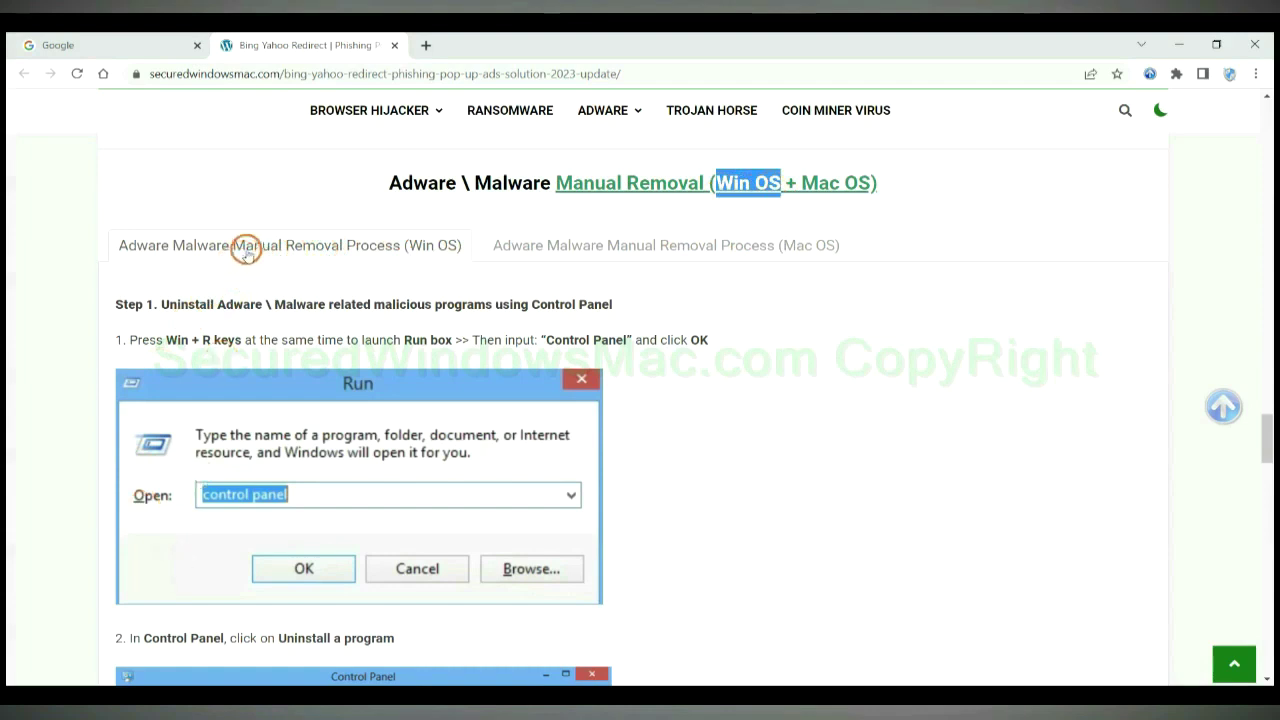
pyautogui.moveTo(799, 177); pyautogui.dragTo(853, 183)
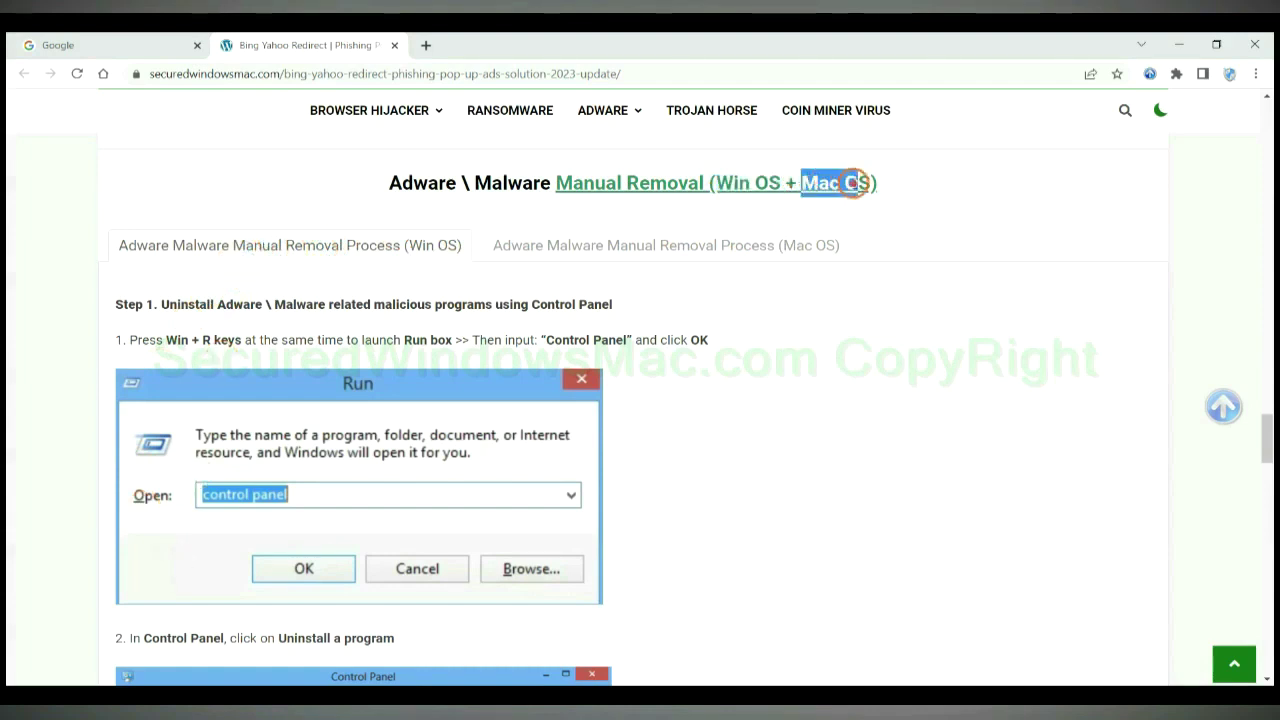
pyautogui.click(654, 242)
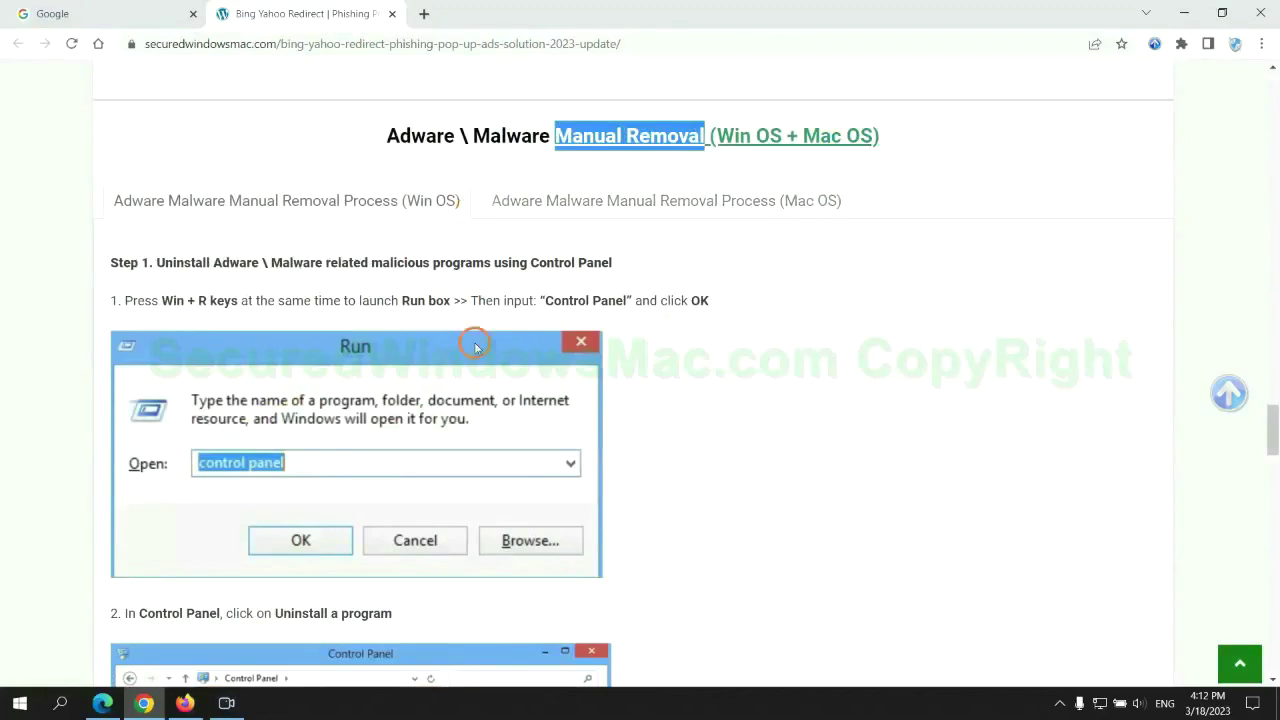
# Step: Scroll to Win OS Step 1 on uninstalling malicious programs via Control Panel
pyautogui.scroll(1, 472, 345)
pyautogui.scroll(1, 477, 352)
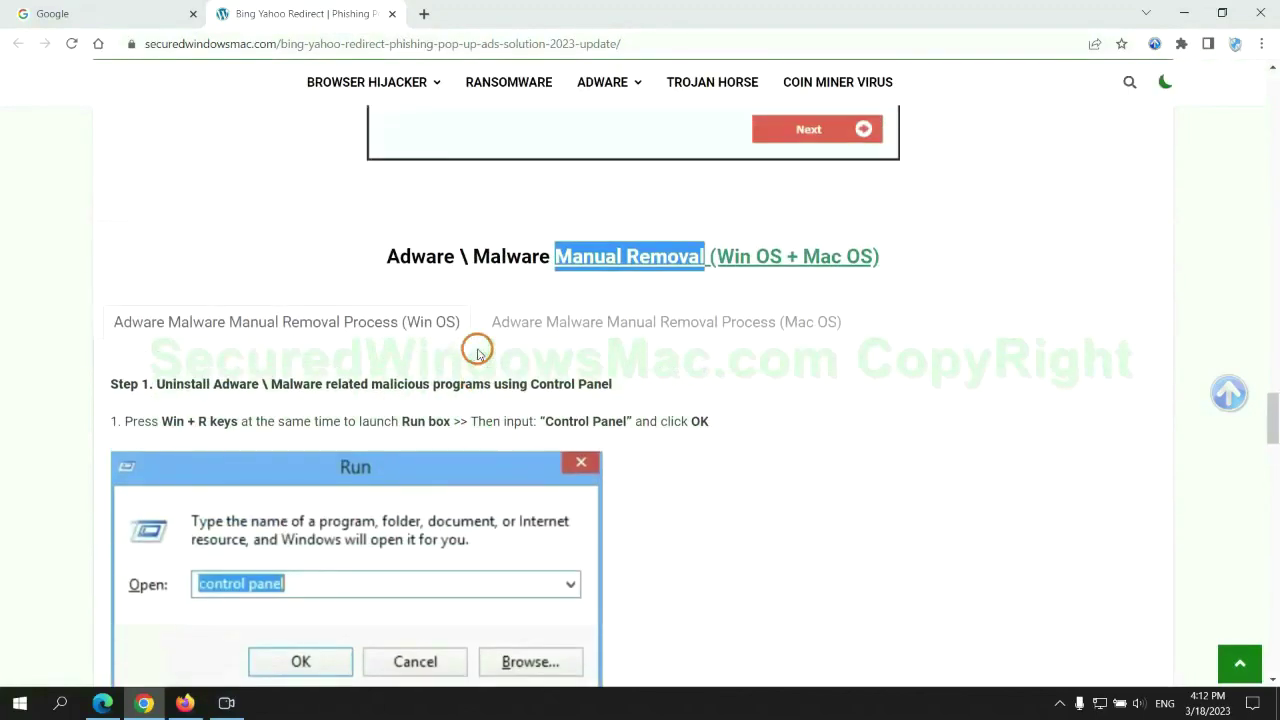
pyautogui.scroll(-2, 411, 331)
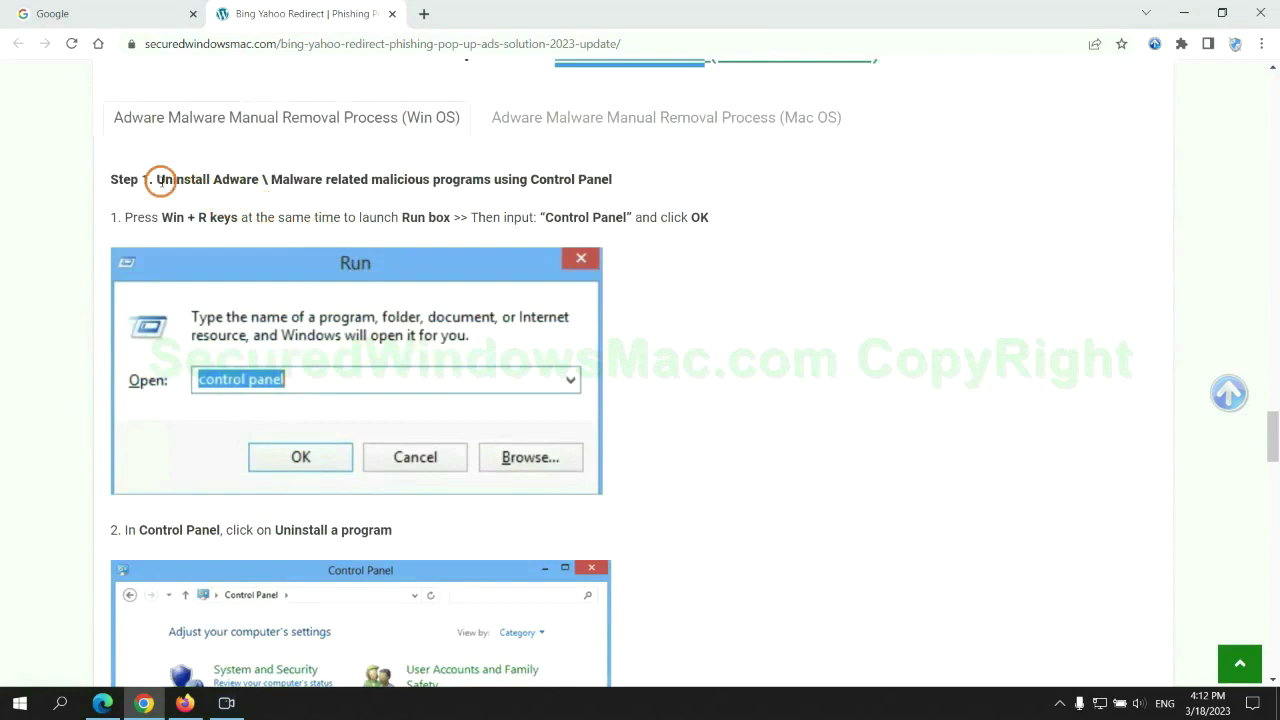
pyautogui.moveTo(168, 181); pyautogui.dragTo(482, 184)
pyautogui.click(851, 261)
pyautogui.scroll(-2, 794, 262)
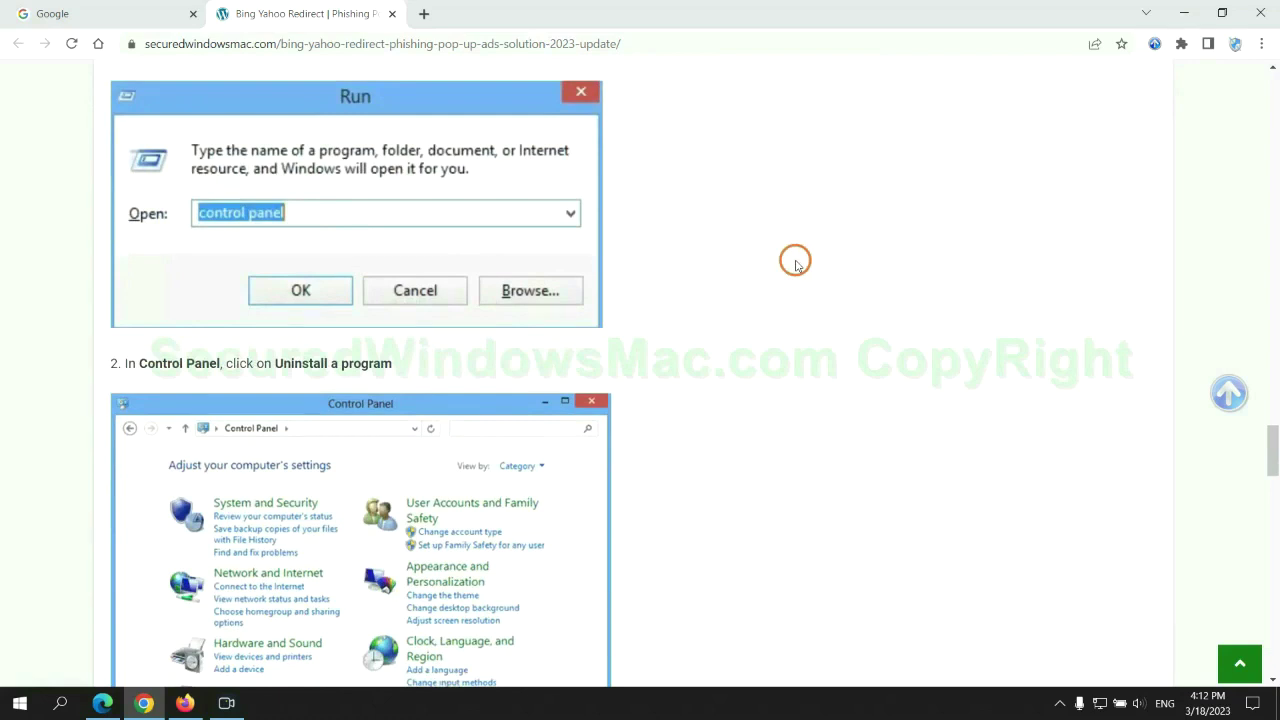
# Step: Open Control Panel via the Run box and check Lantern in the installed programs list
pyautogui.press('super+r')
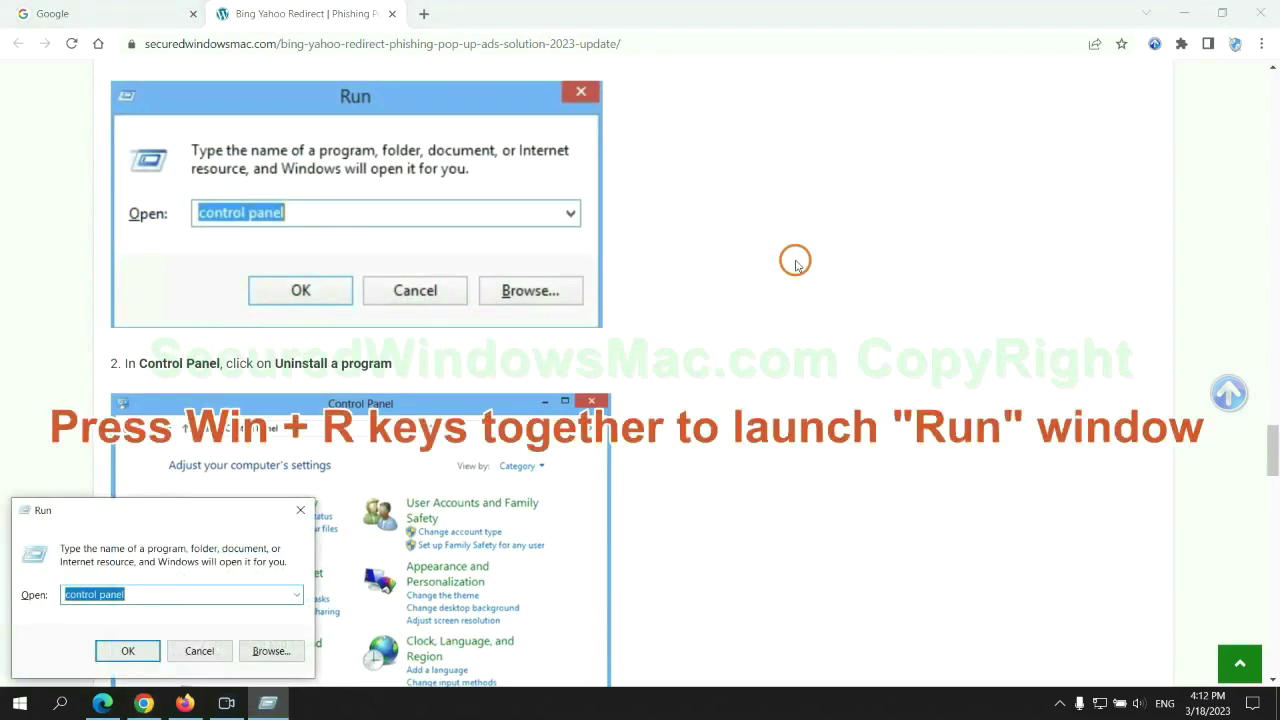
pyautogui.write('control')
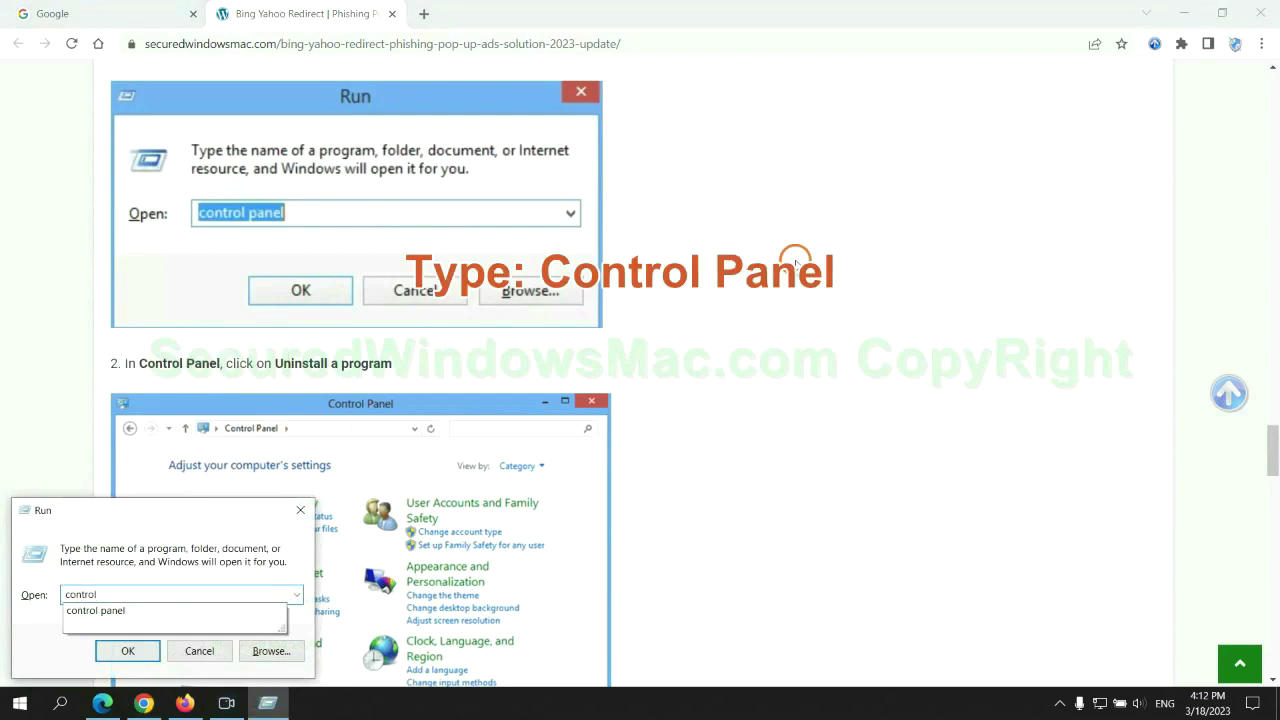
pyautogui.write(' panel')
pyautogui.press('Return')
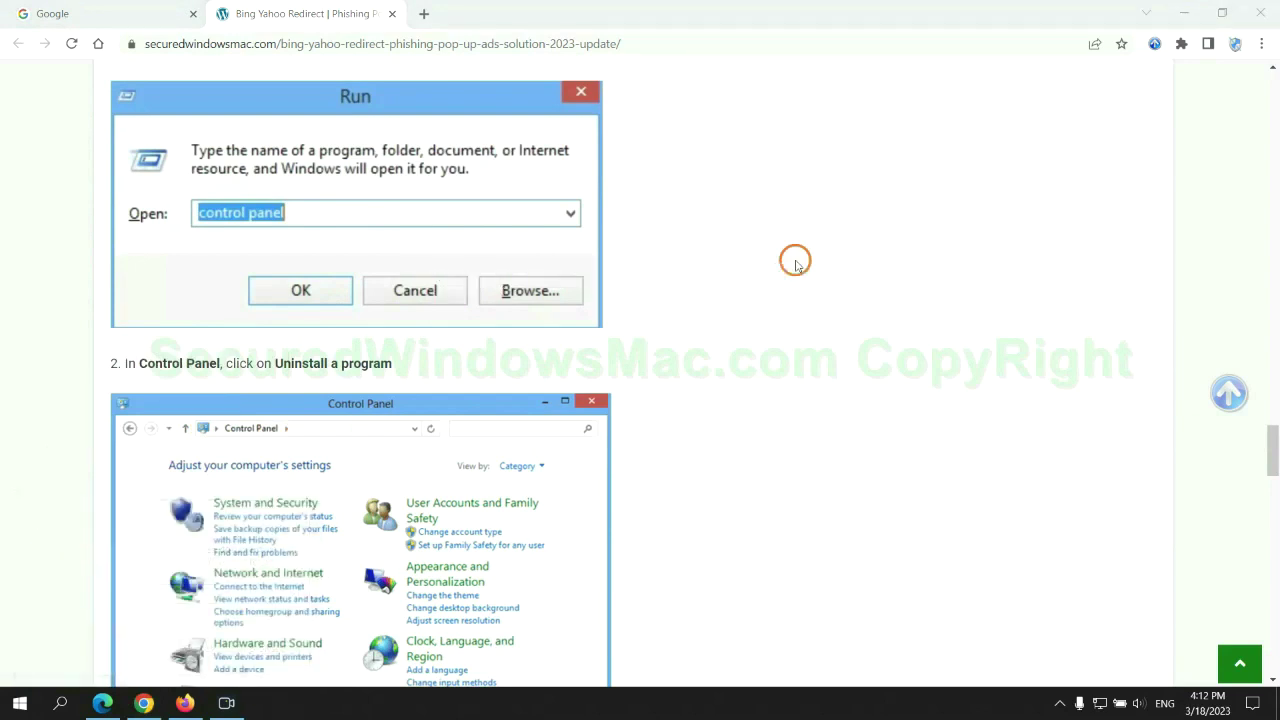
pyautogui.click(507, 352)
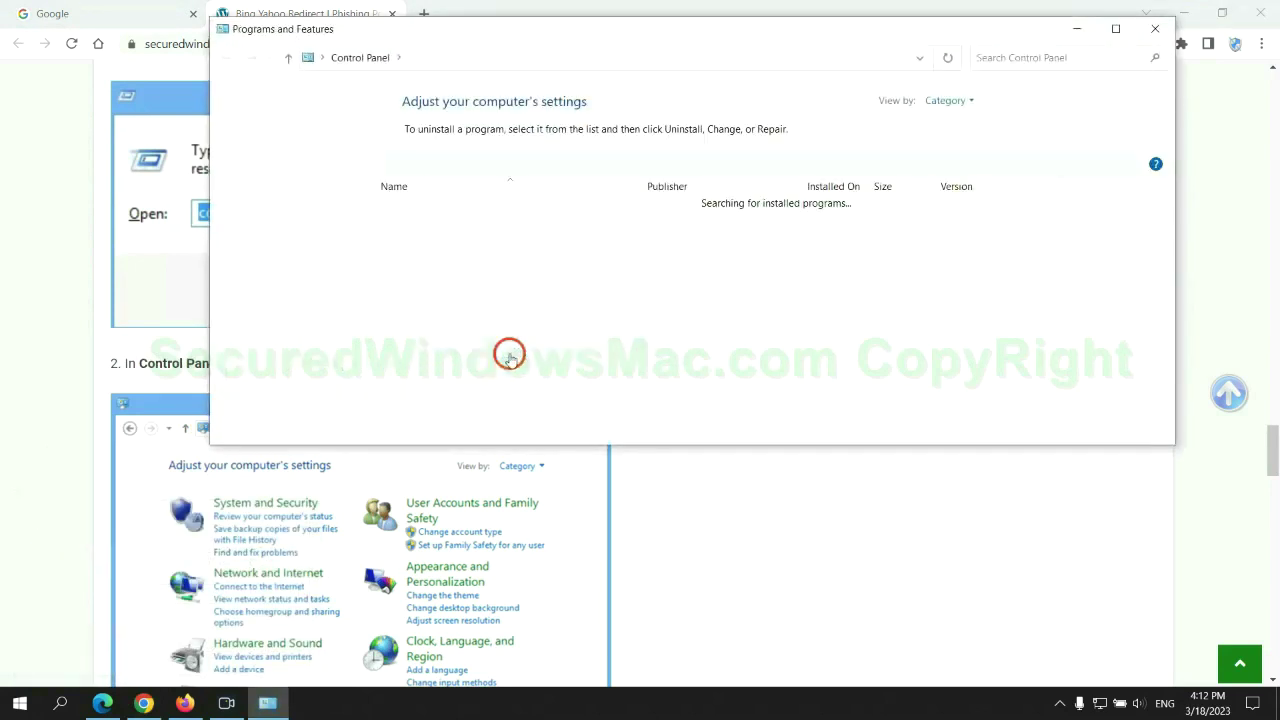
pyautogui.rightClick(445, 238)
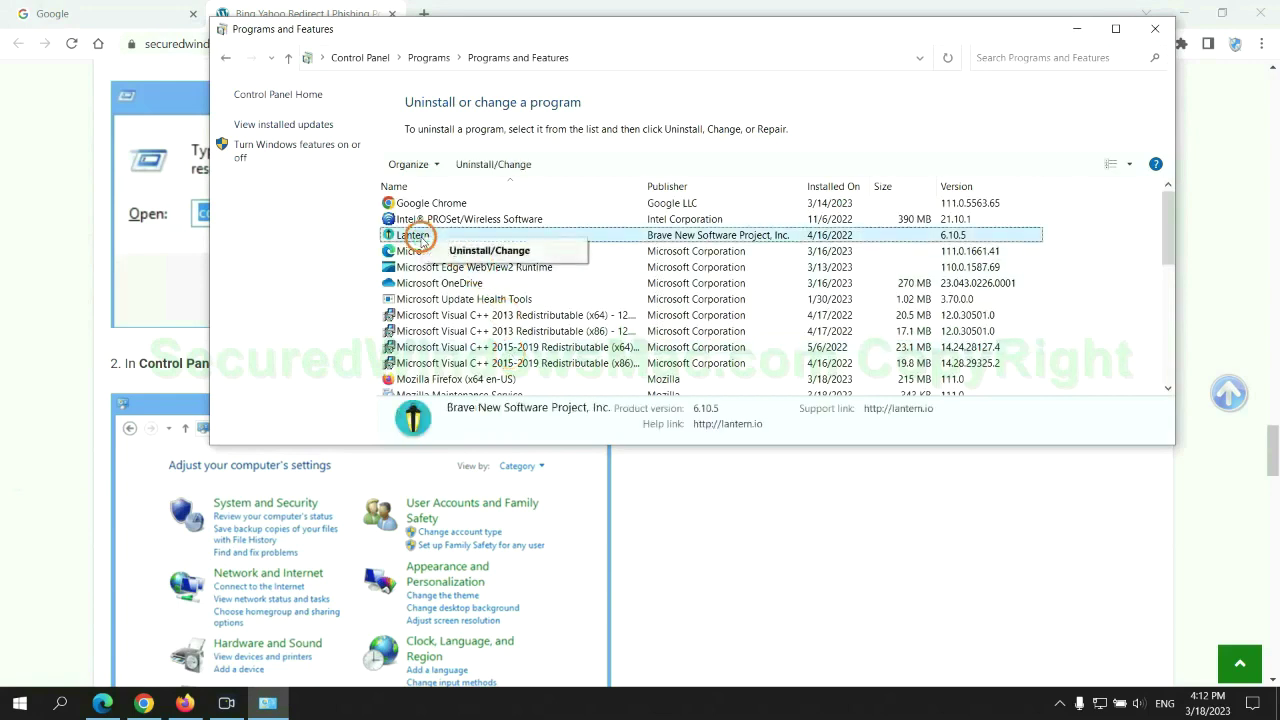
# Step: Close Programs and Features and move on to the guide's Step 2 extension-removal instructions
pyautogui.click(1154, 28)
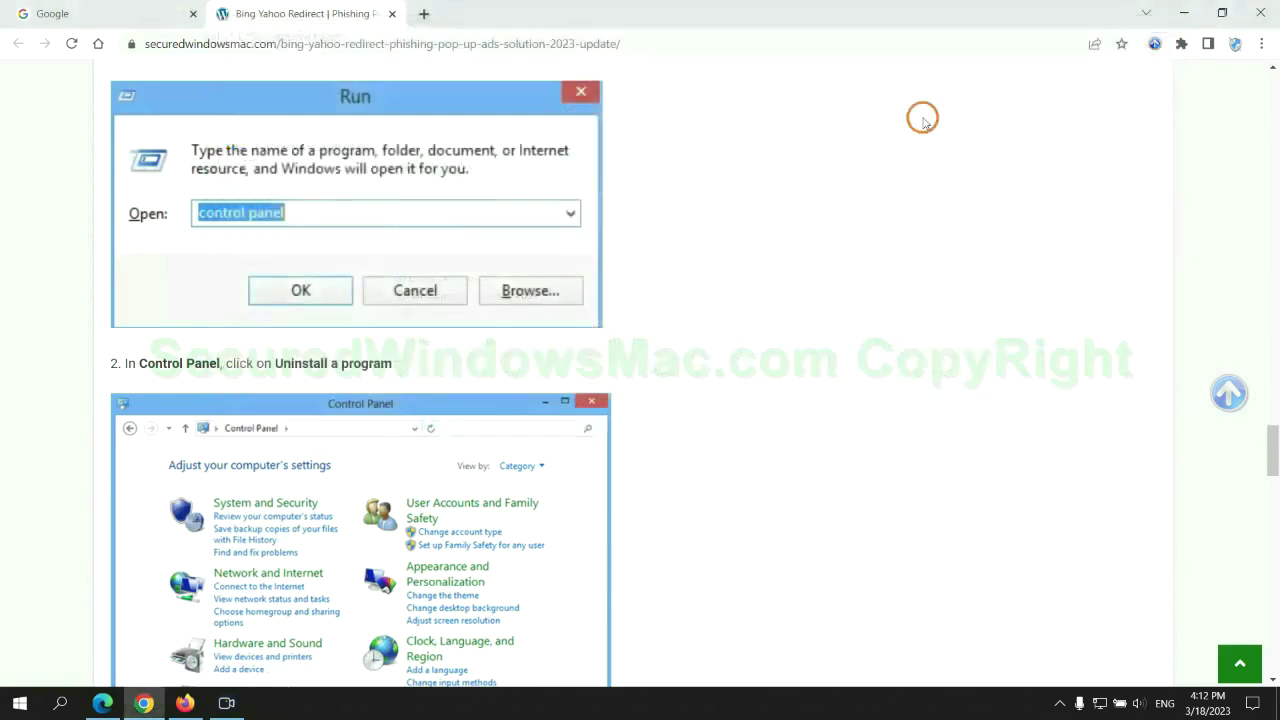
pyautogui.scroll(-6, 372, 424)
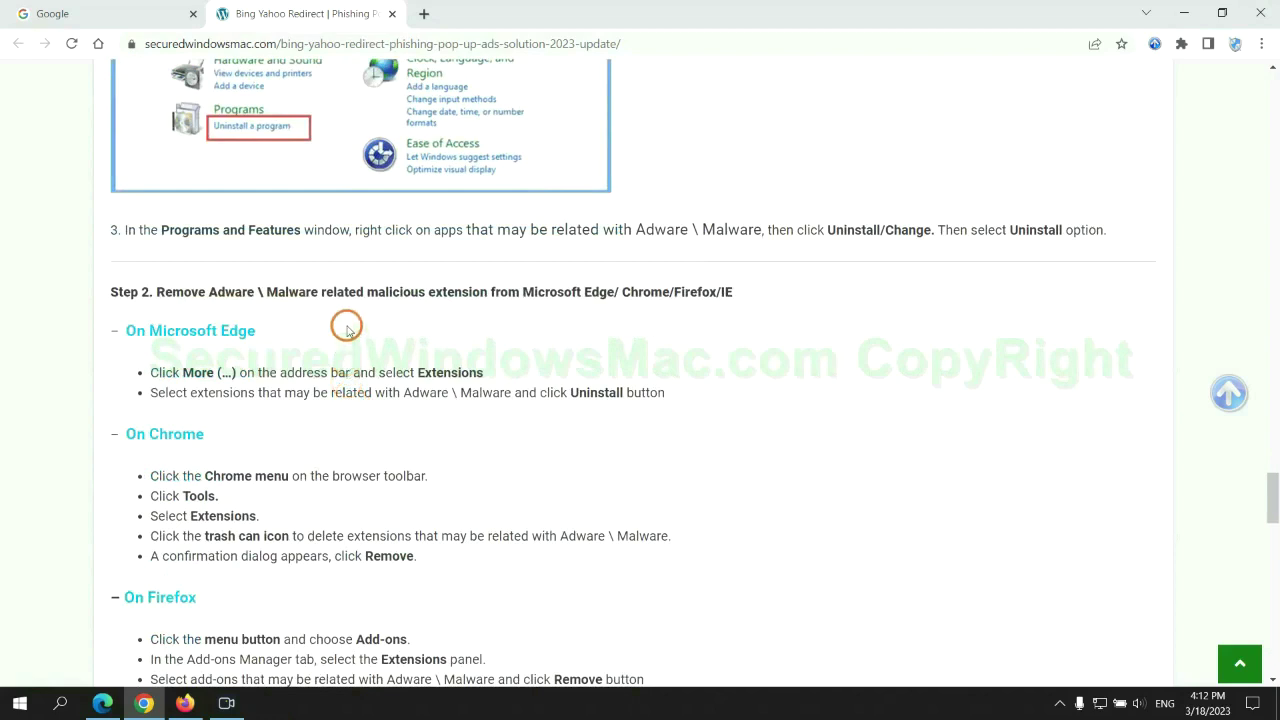
pyautogui.moveTo(363, 293); pyautogui.dragTo(491, 293)
pyautogui.click(511, 320)
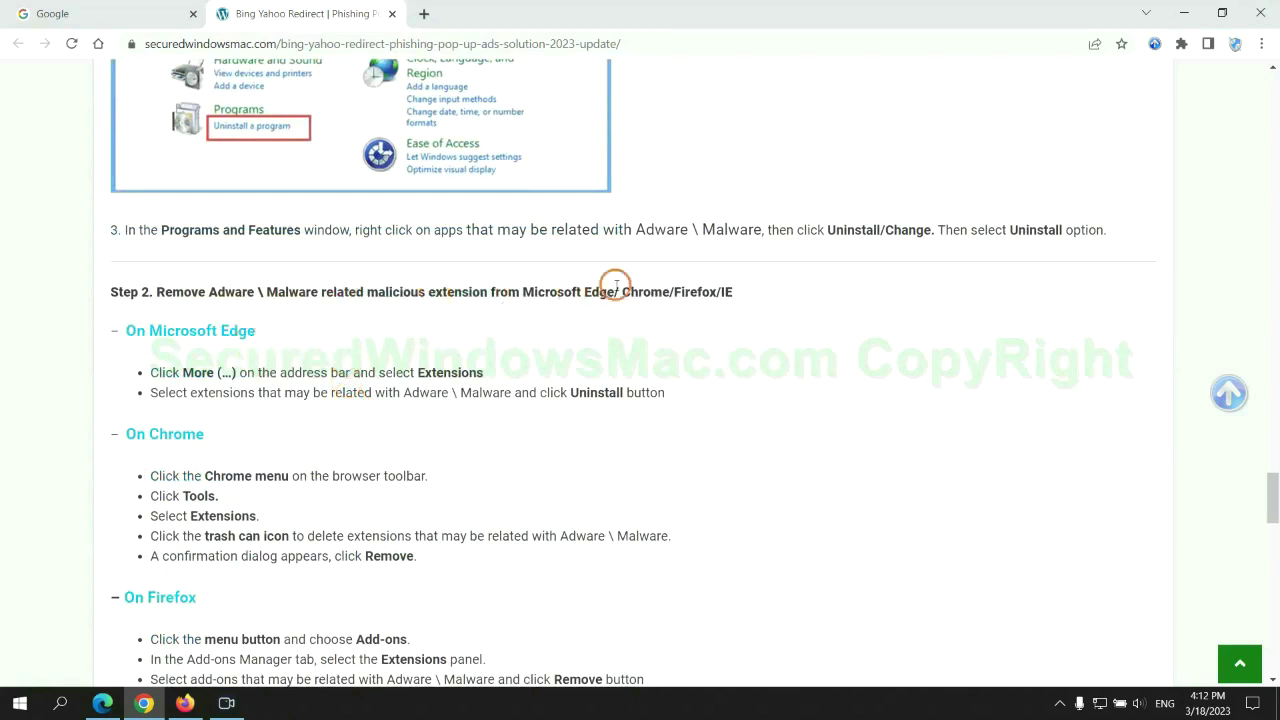
# Step: Remove the McAfee® WebAdvisor extension from Microsoft Edge and close the Extensions page
pyautogui.click(105, 698)
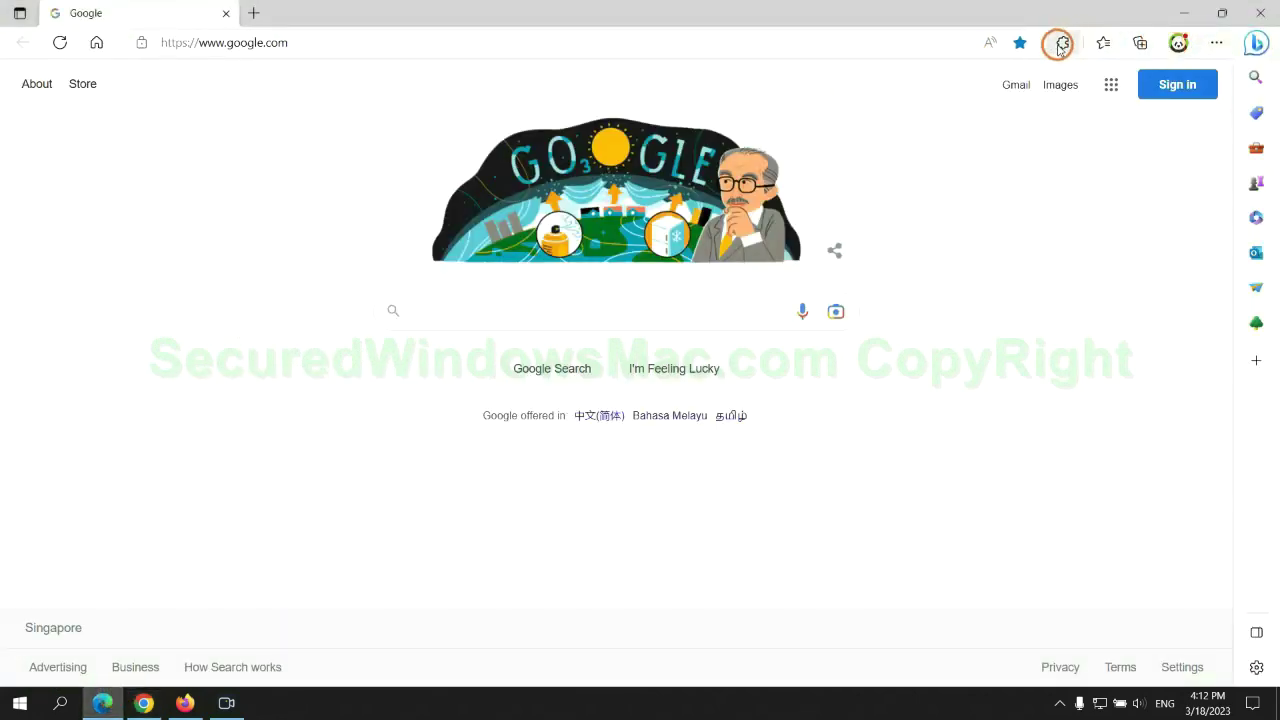
pyautogui.click(1061, 44)
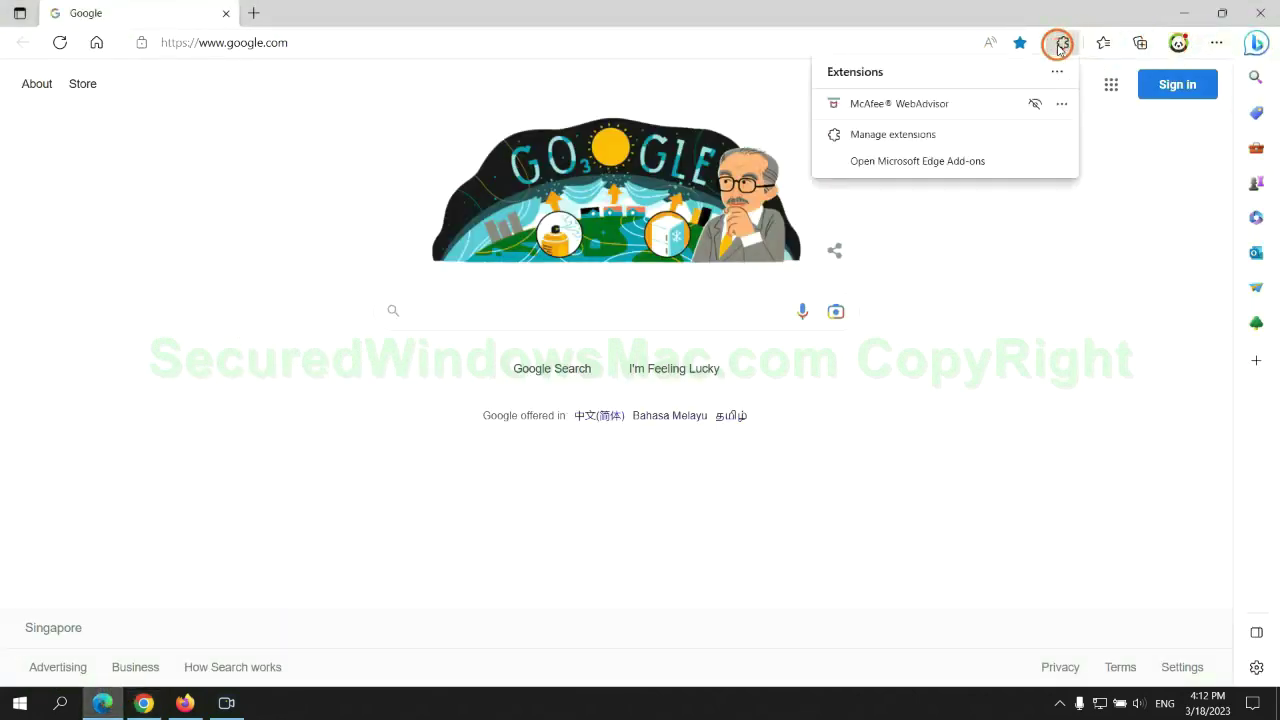
pyautogui.click(888, 135)
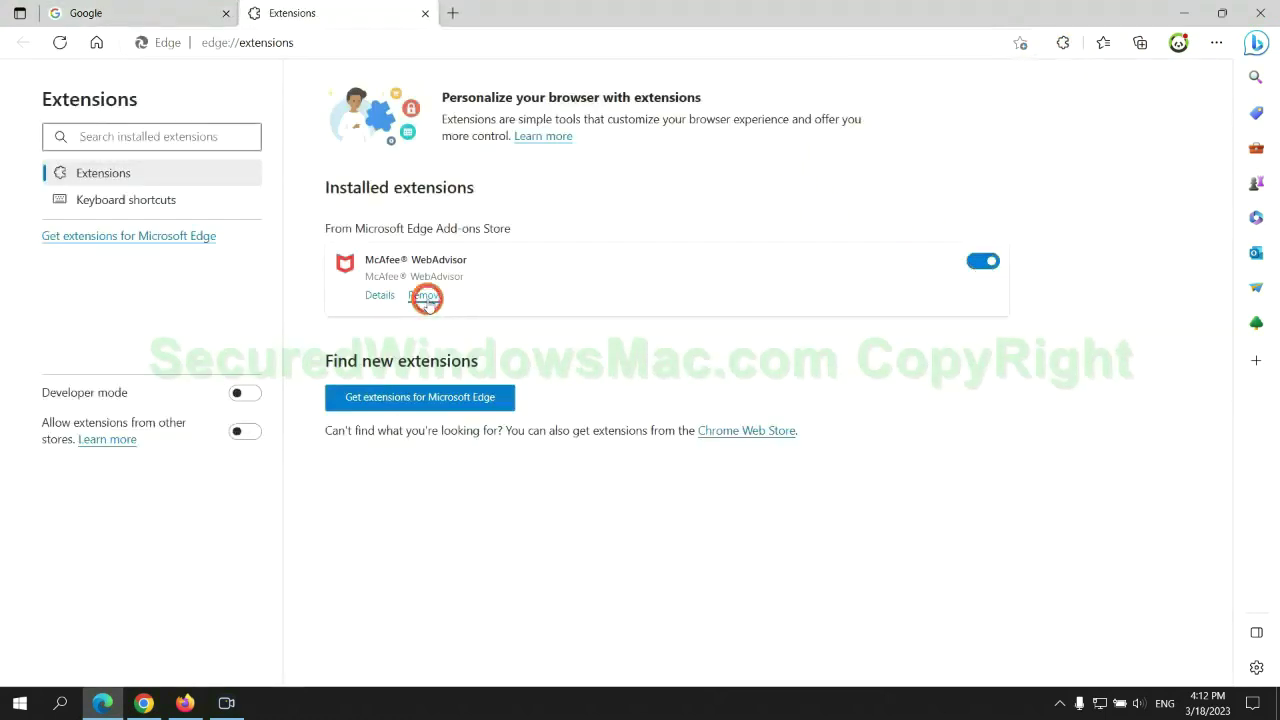
pyautogui.click(425, 297)
pyautogui.click(920, 158)
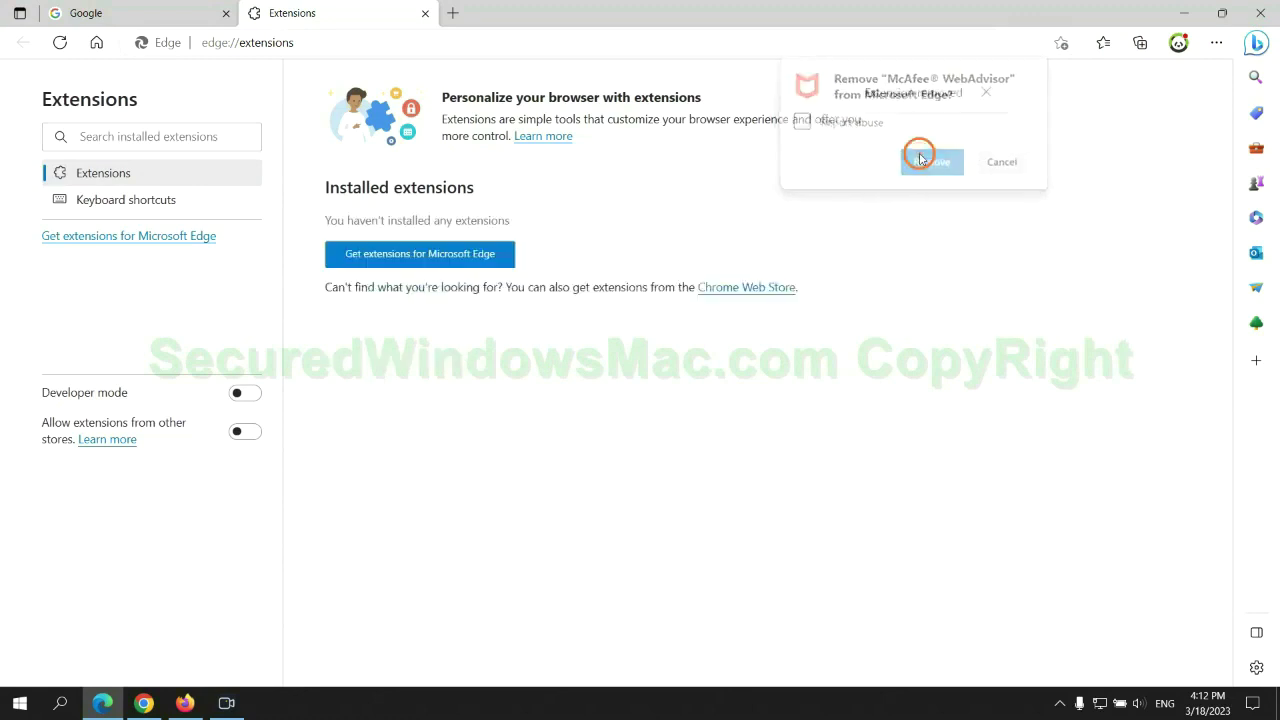
pyautogui.click(425, 14)
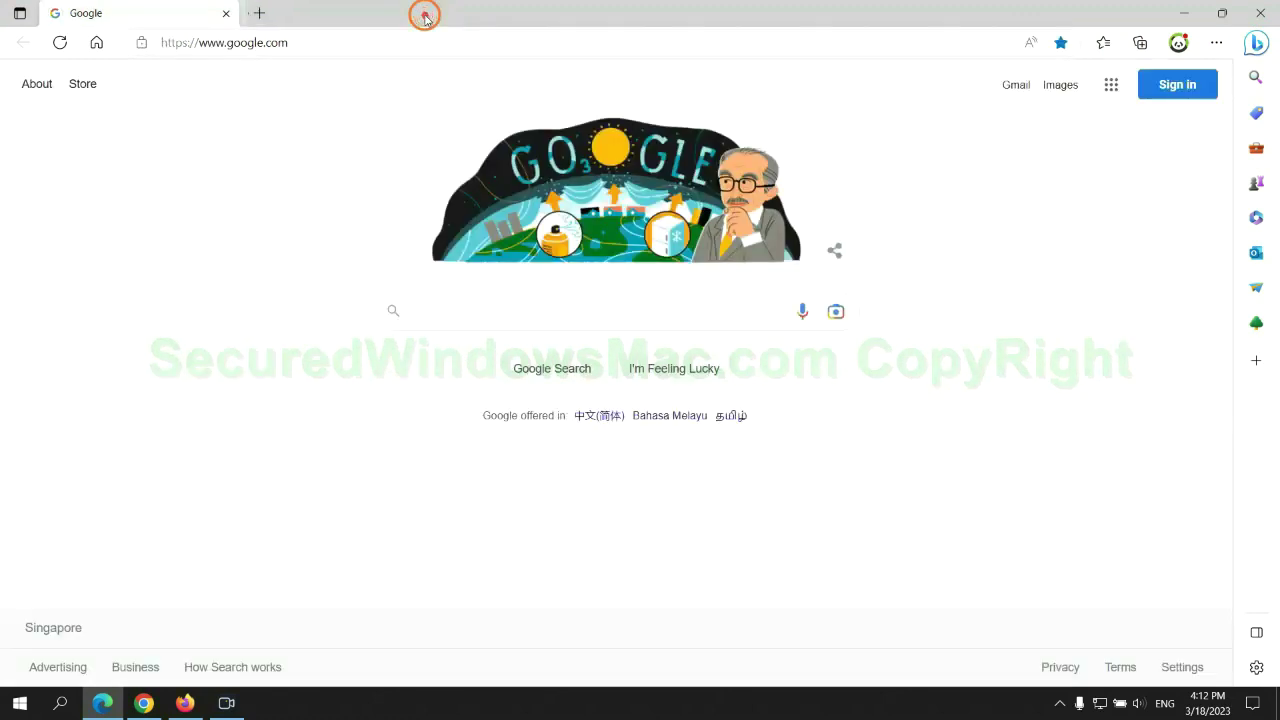
# Step: Remove the Ecosia extension from Chrome and close its uninstall feedback tab
pyautogui.click(150, 704)
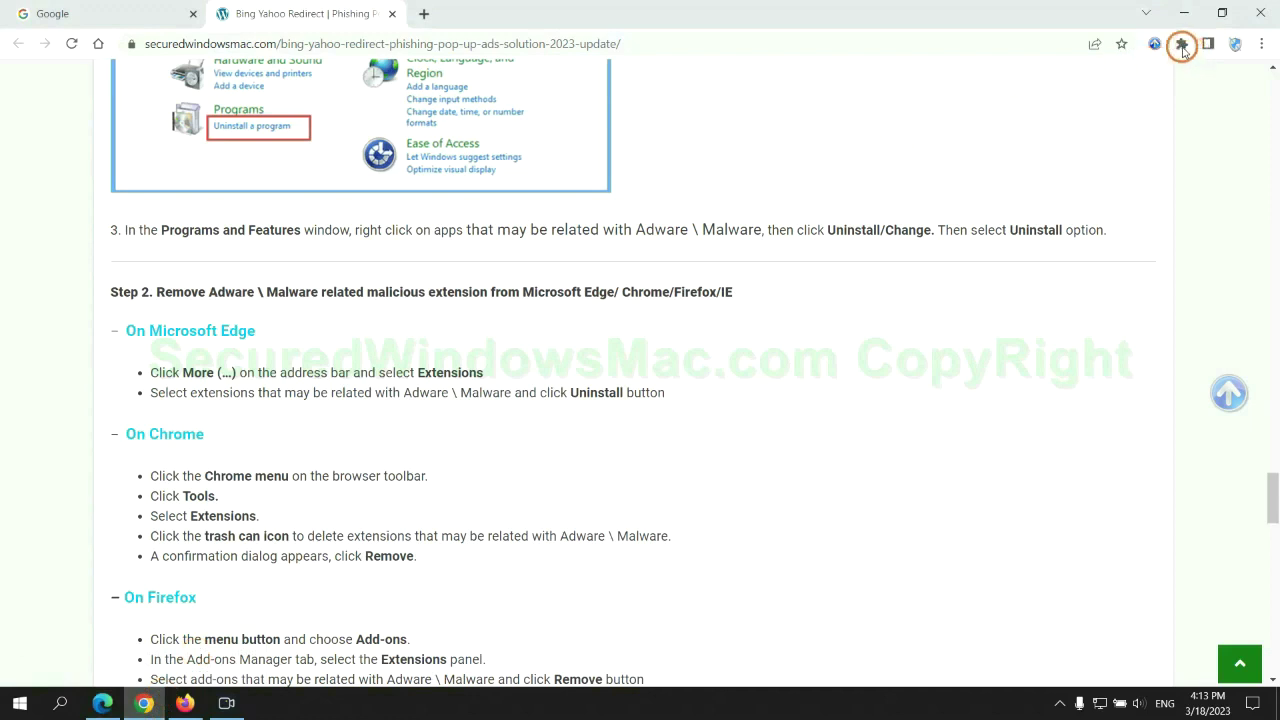
pyautogui.click(1181, 44)
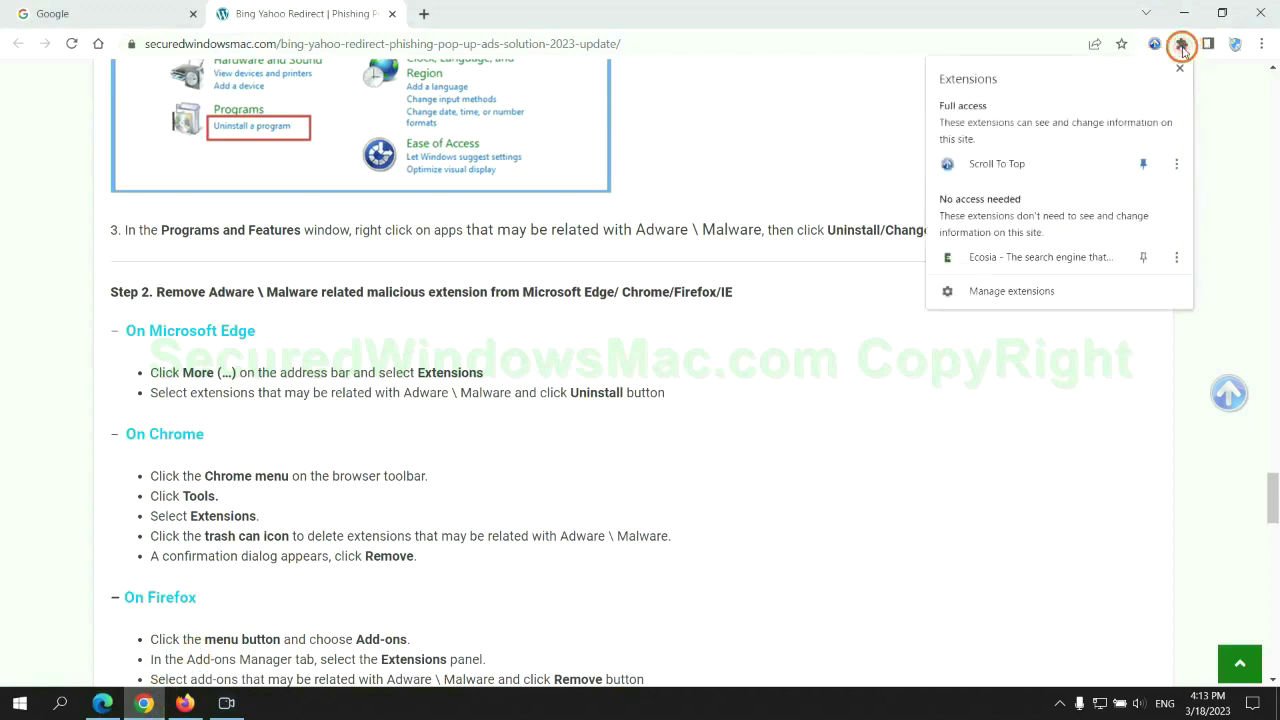
pyautogui.click(1036, 292)
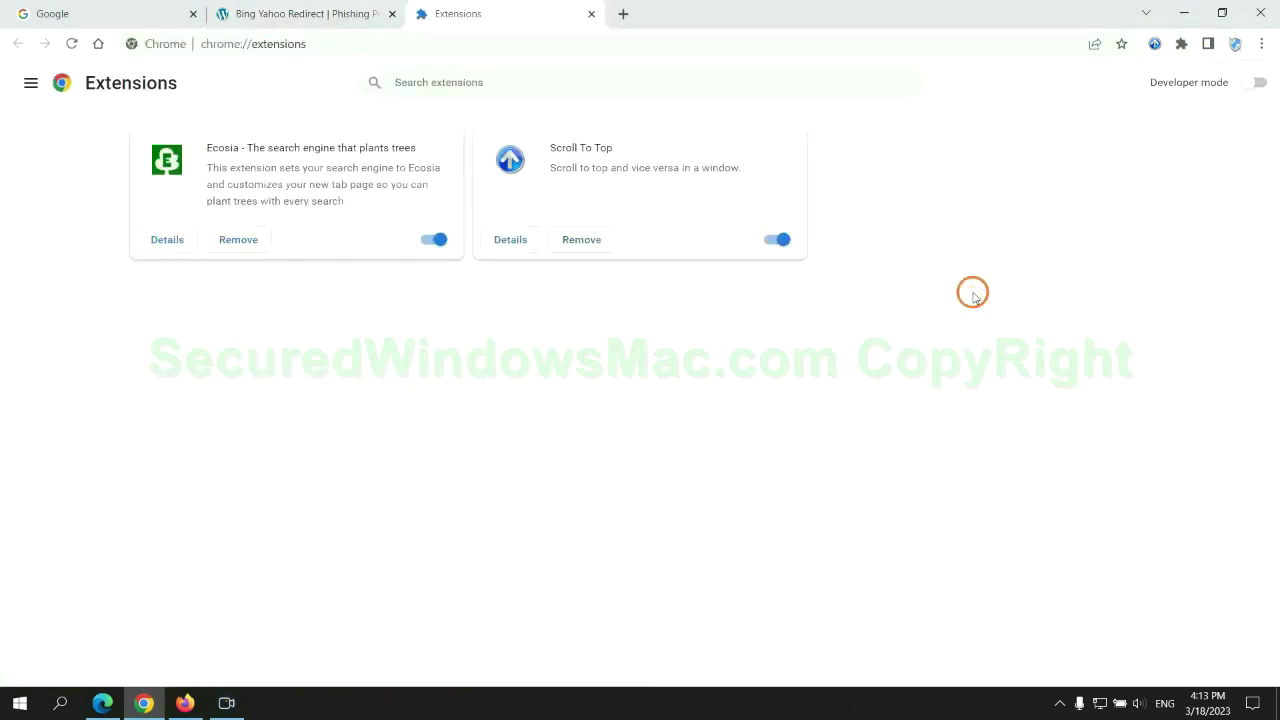
pyautogui.click(238, 239)
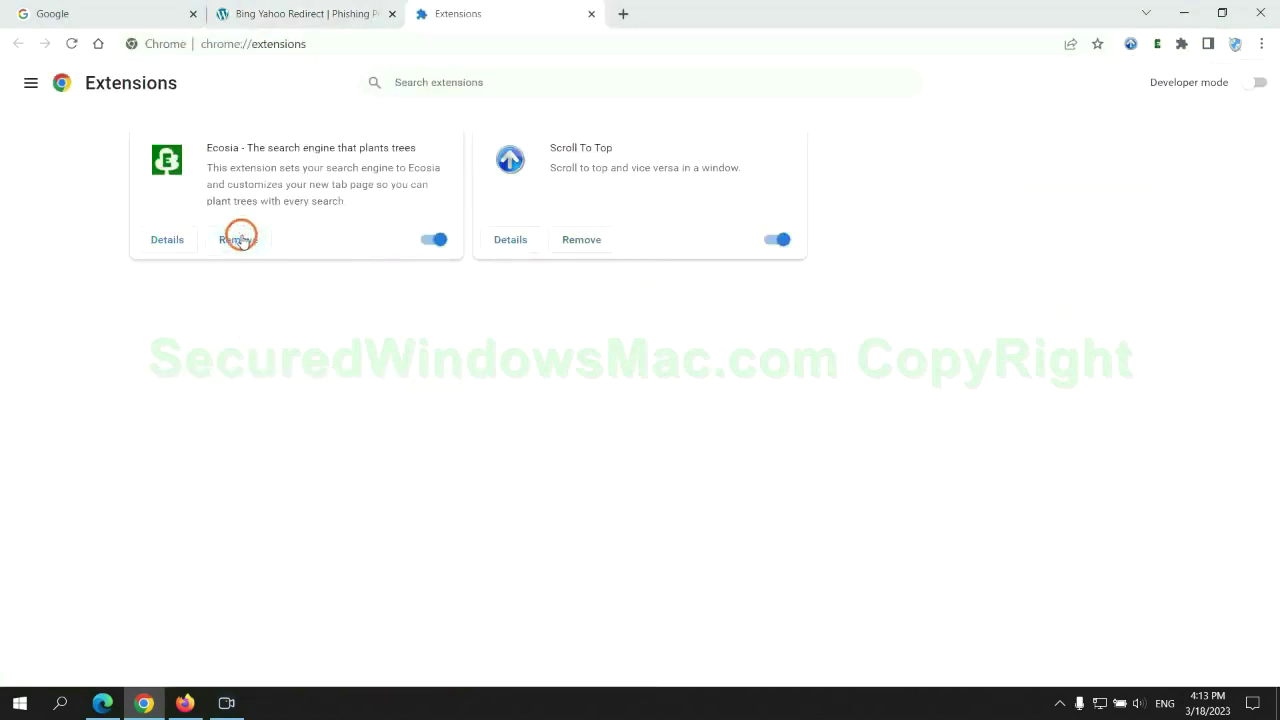
pyautogui.click(1051, 178)
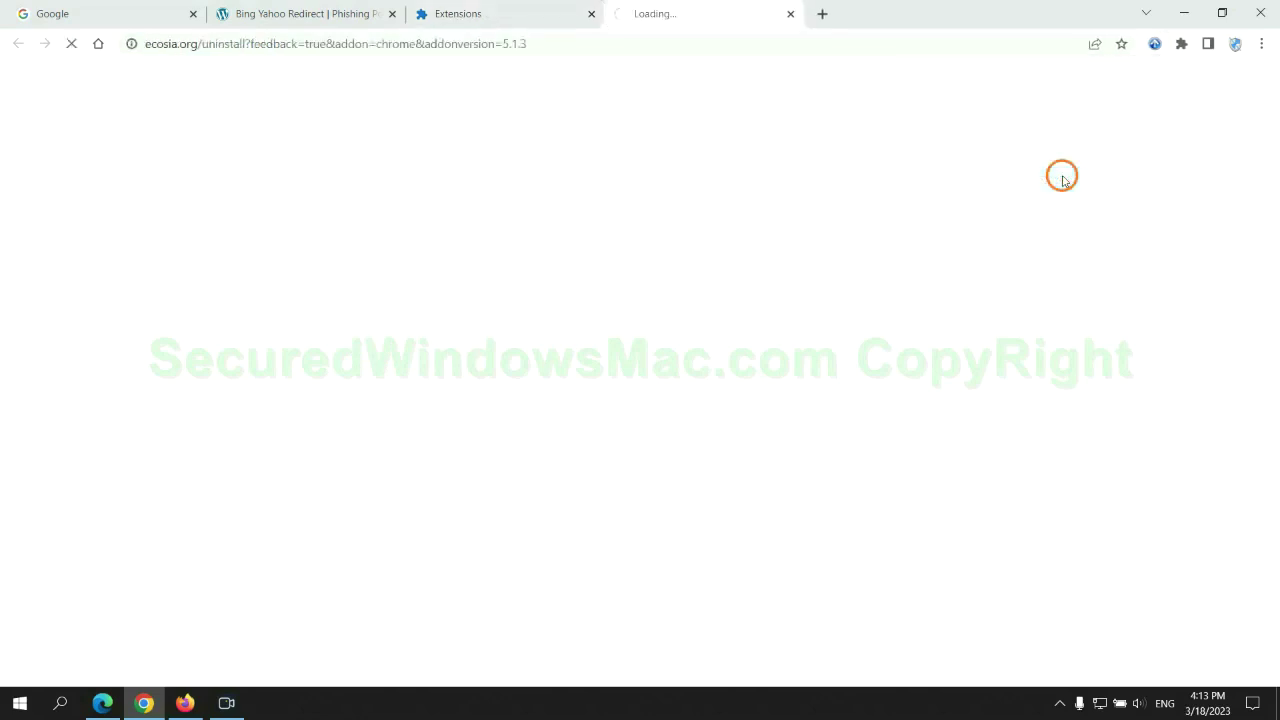
pyautogui.click(790, 13)
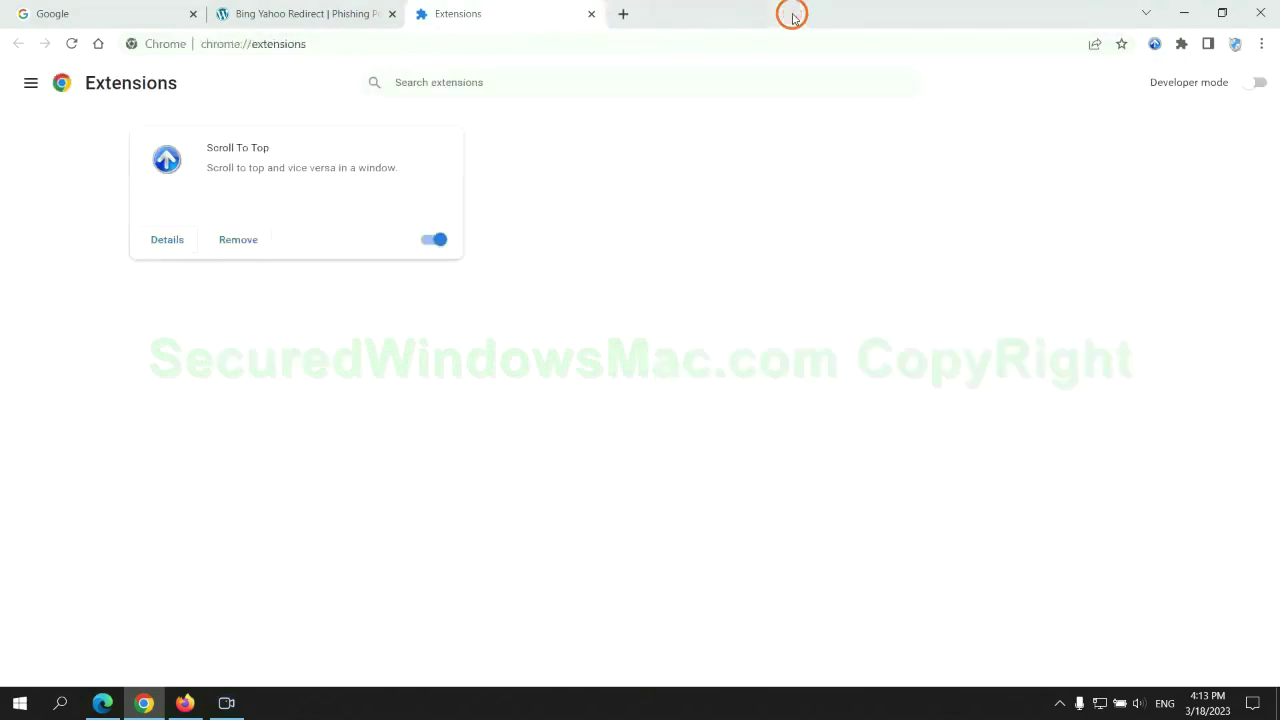
# Step: Remove Enhancer for YouTube™ from Firefox through the Add-ons Manager
pyautogui.click(185, 702)
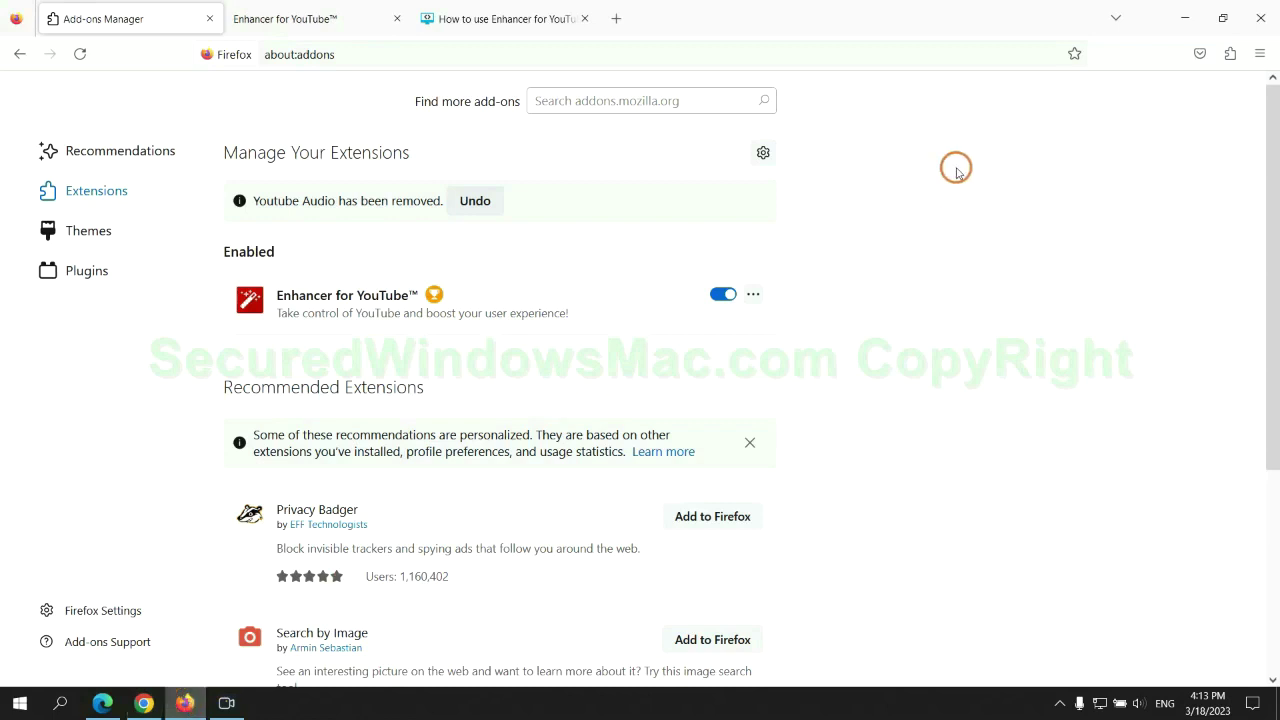
pyautogui.click(1229, 56)
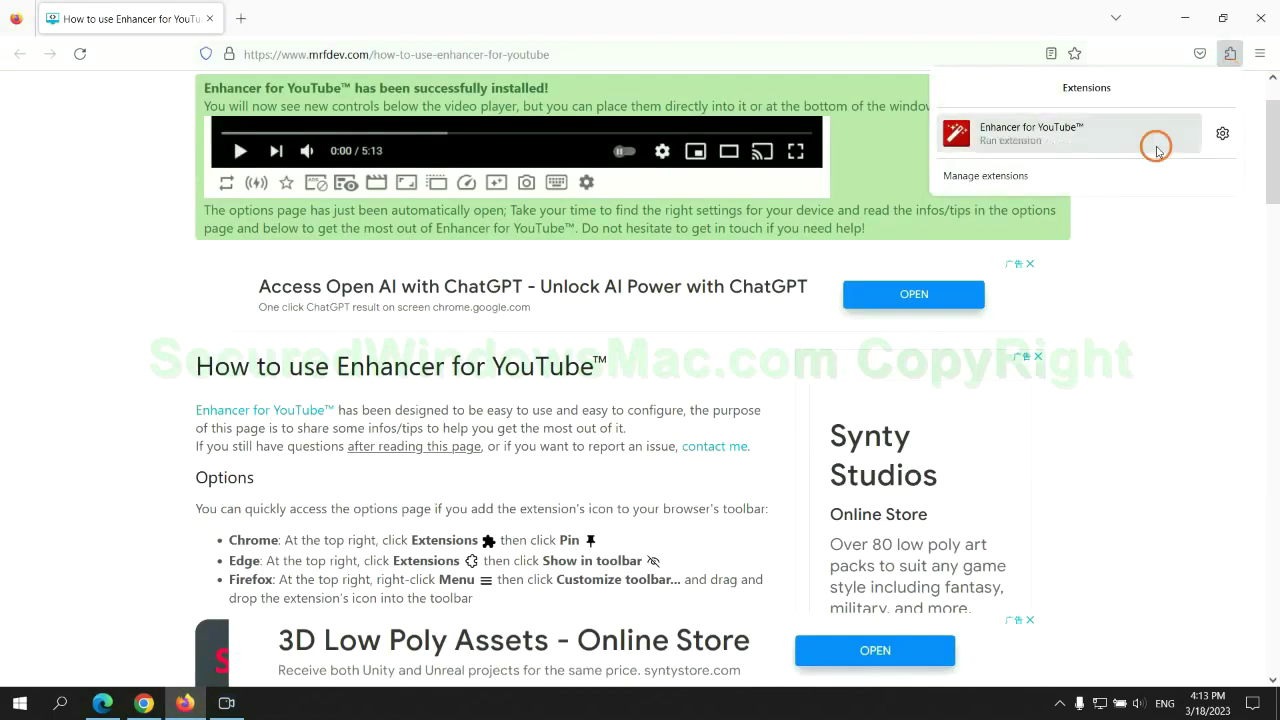
pyautogui.click(1100, 173)
pyautogui.click(752, 245)
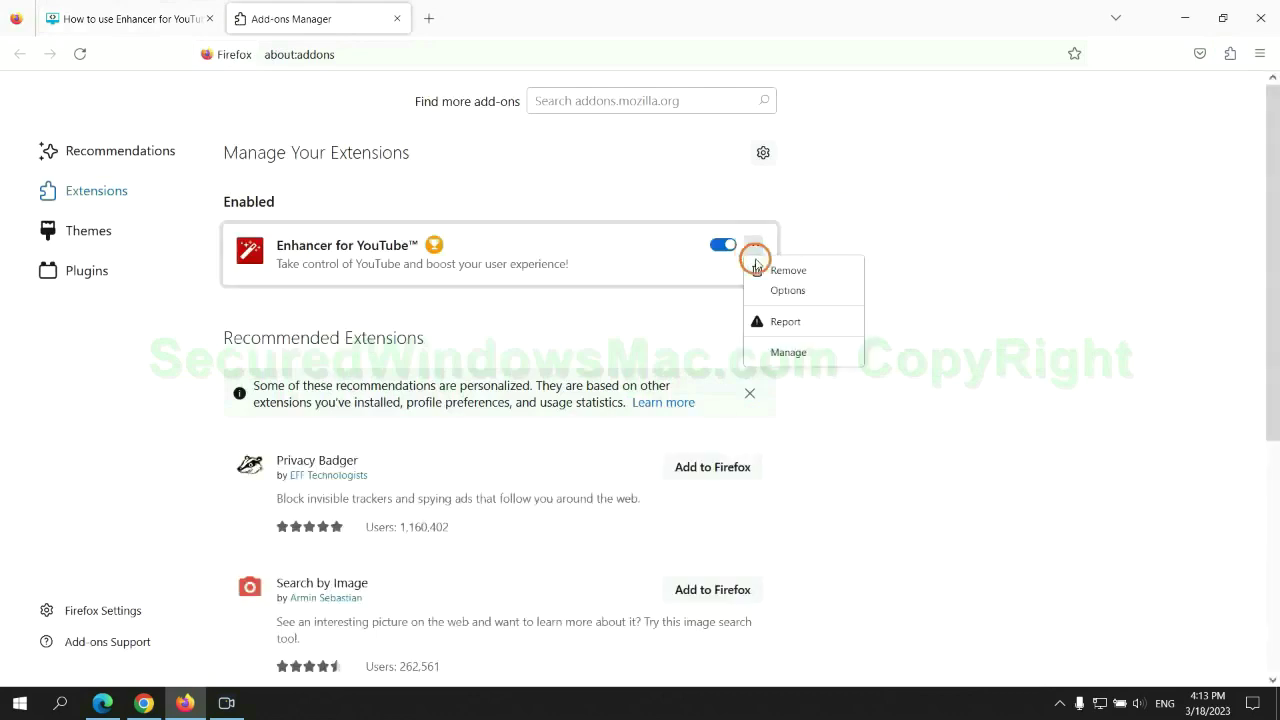
pyautogui.click(788, 271)
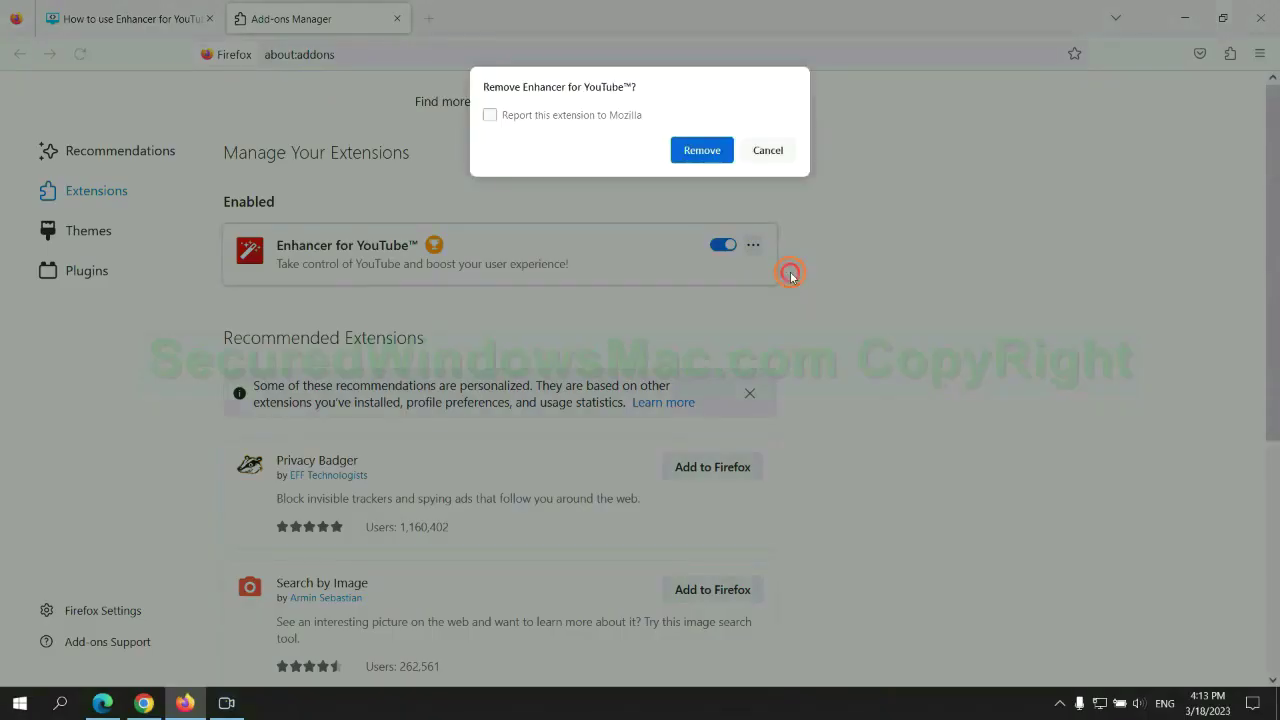
pyautogui.click(705, 152)
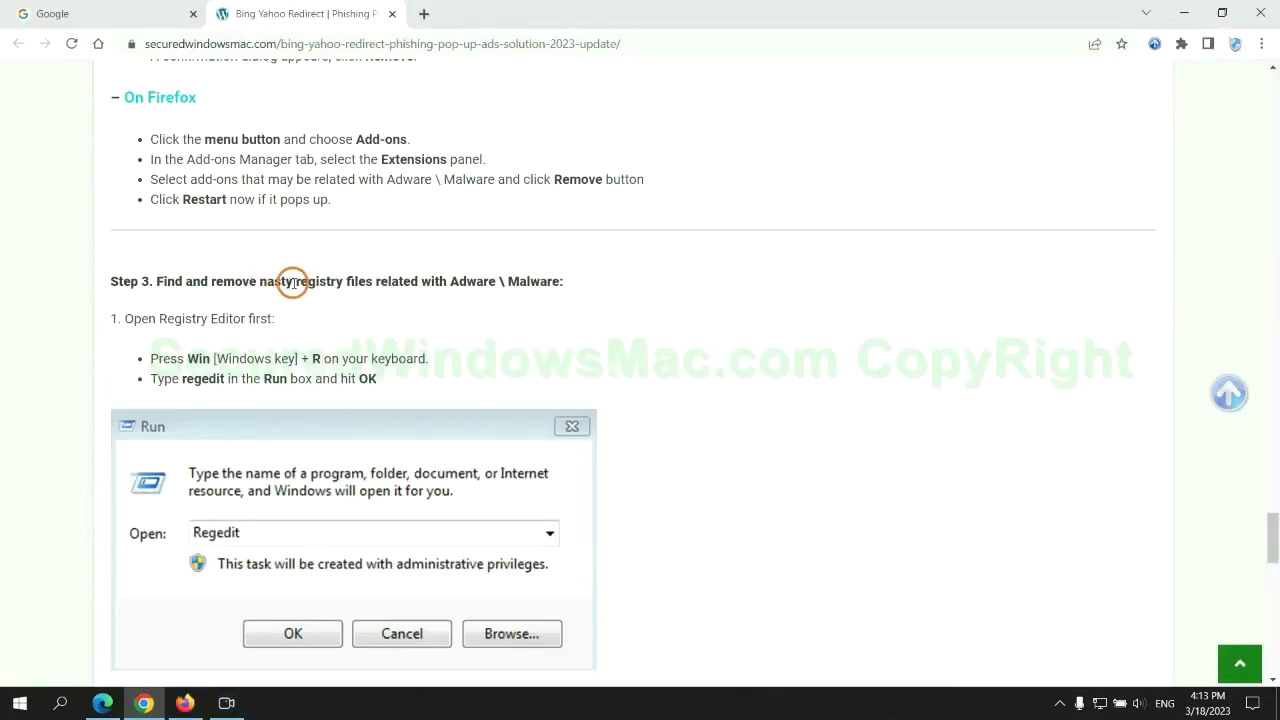
# Step: Go through the guide's Step 3 instructions for removing malicious registry files via Registry Editor
pyautogui.moveTo(296, 281); pyautogui.dragTo(372, 320)
pyautogui.click(372, 320)
pyautogui.scroll(-2, 372, 320)
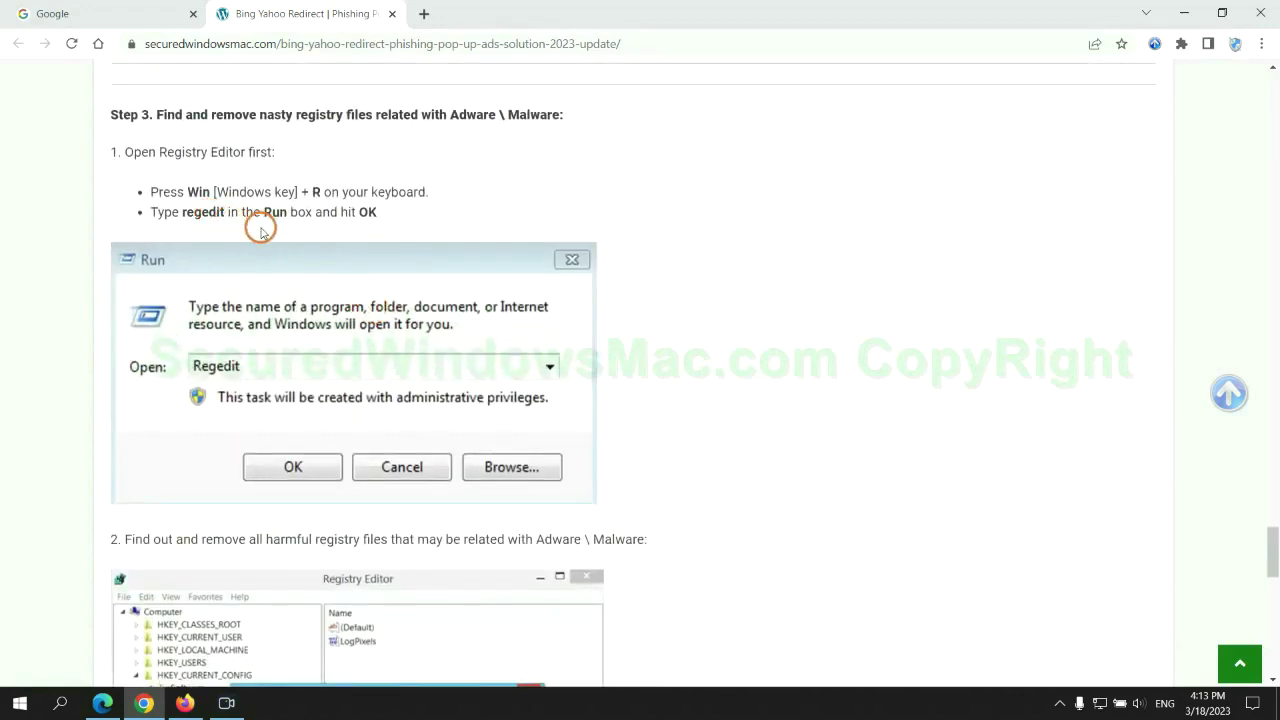
# Step: Launch Registry Editor by running regedit from the Run box
pyautogui.press('super+r')
pyautogui.write('re')
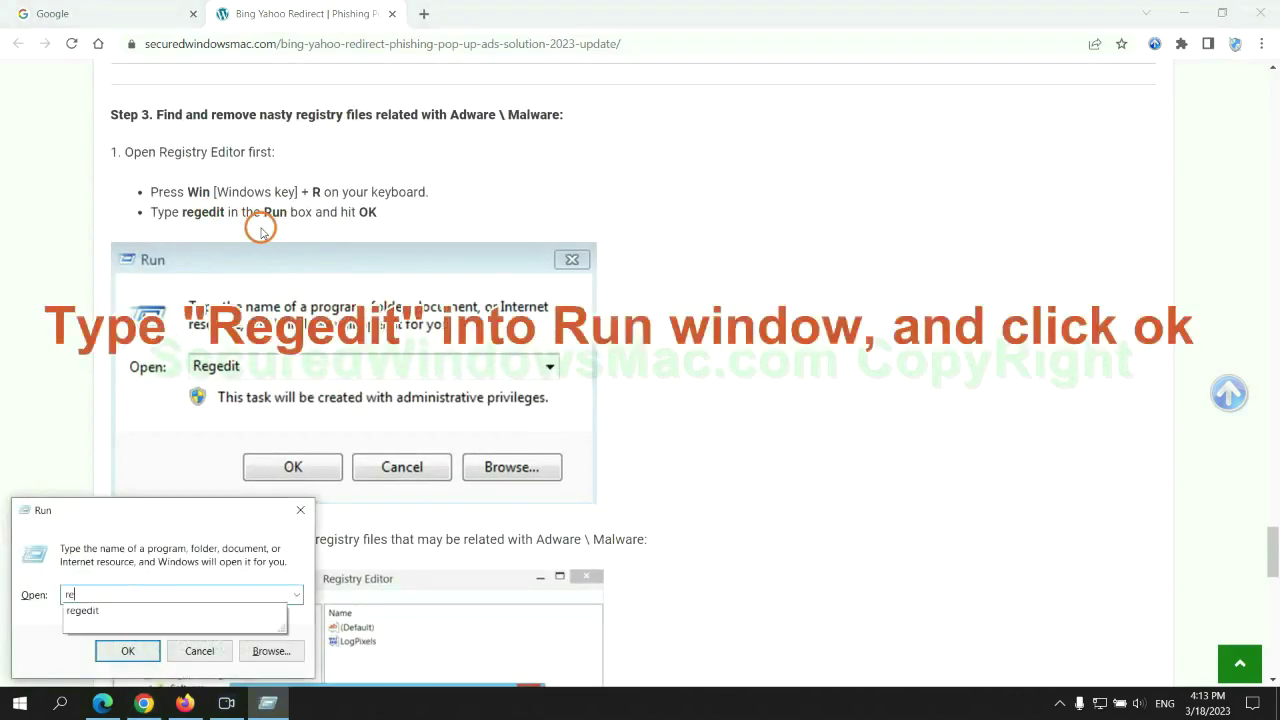
pyautogui.write('gedit')
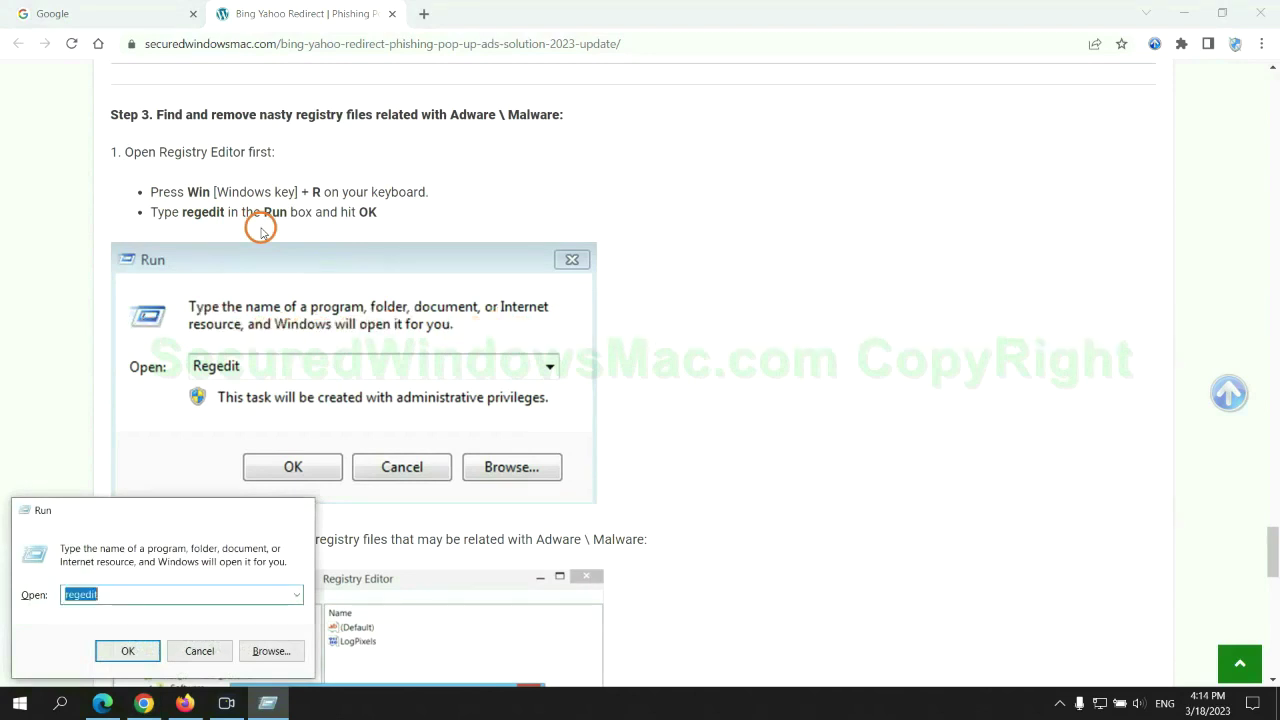
pyautogui.press('Return')
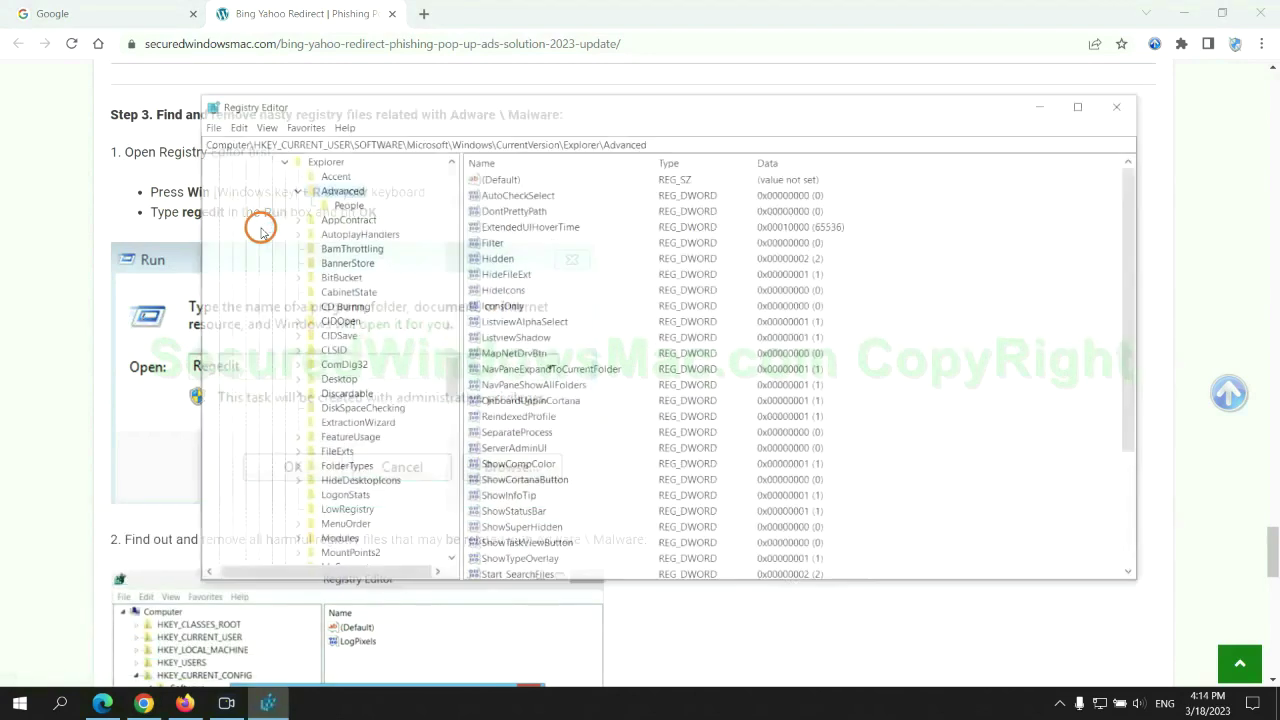
# Step: Search the registry for 'App' and bring up Delete/Rename options on the found StoreAppsOnTaskbar value
pyautogui.click(233, 125)
pyautogui.click(268, 241)
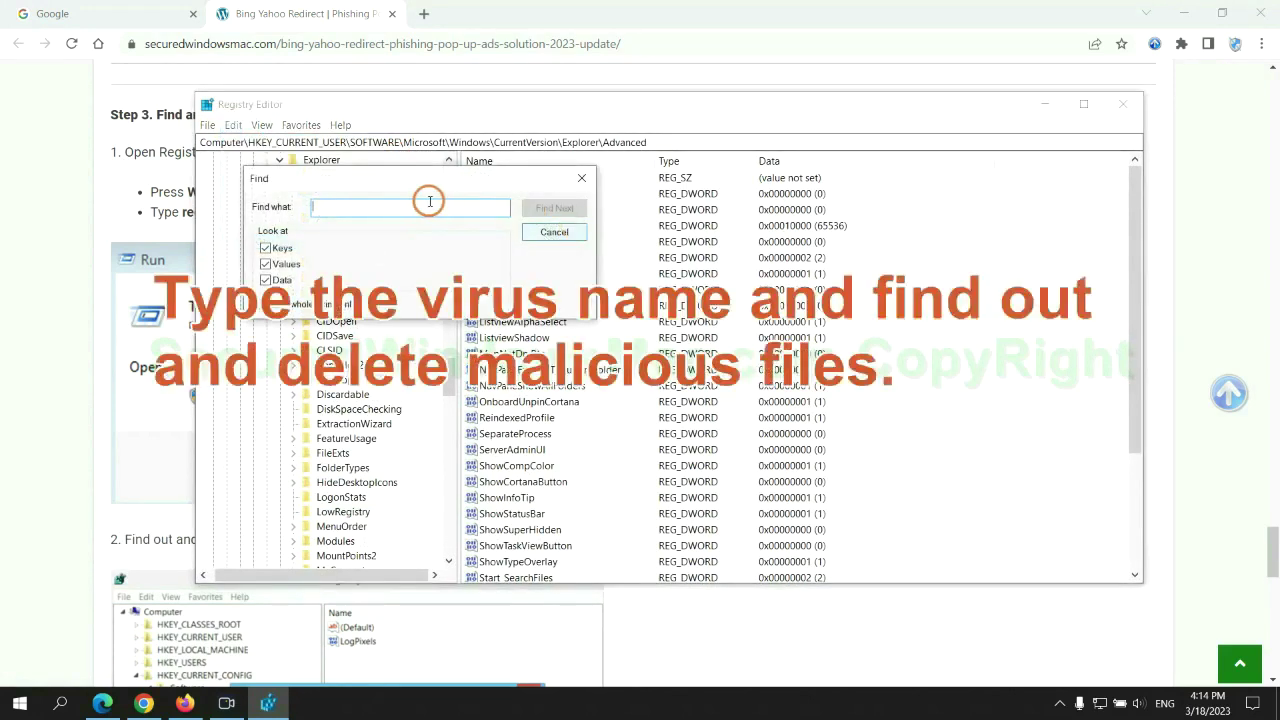
pyautogui.write('Apps')
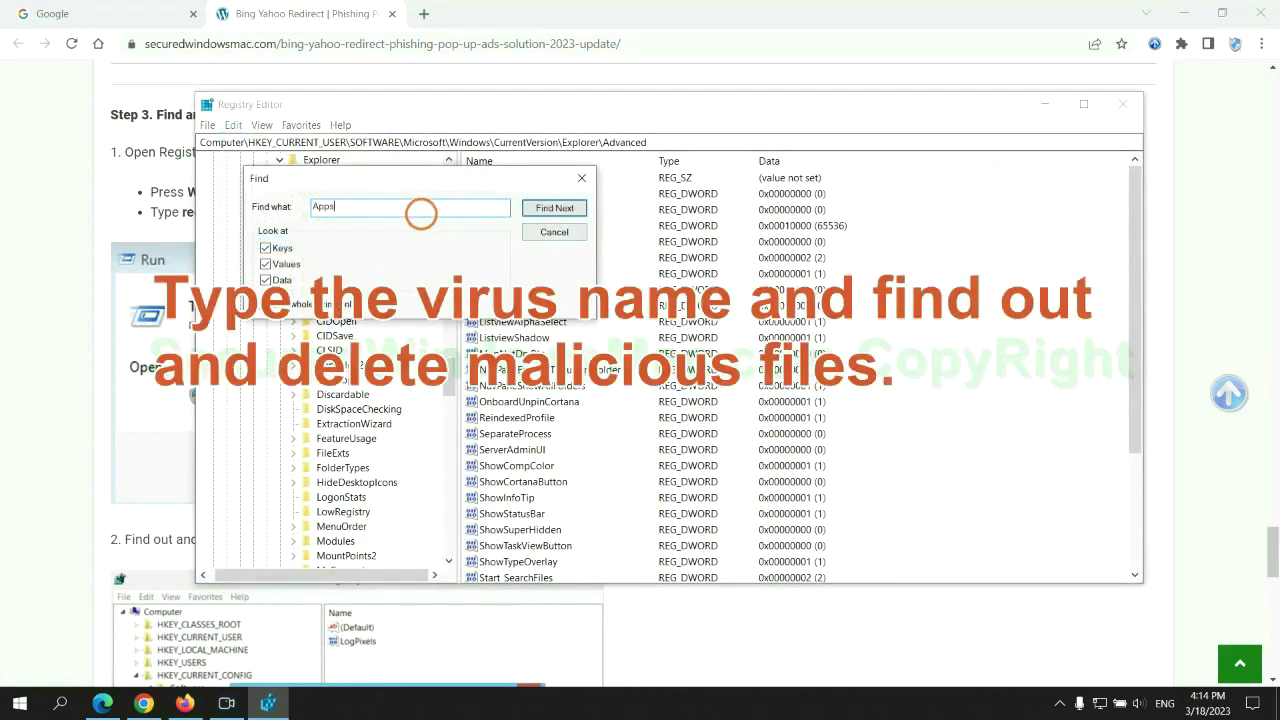
pyautogui.press('Return')
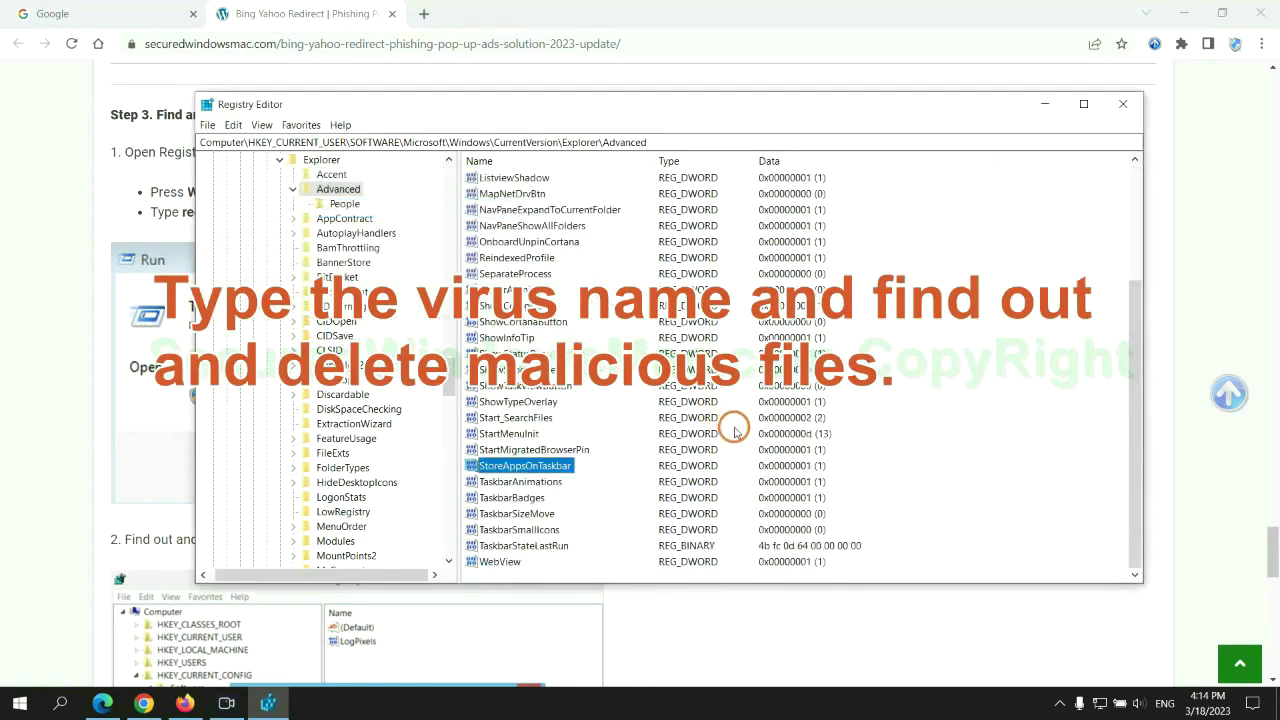
pyautogui.rightClick(572, 468)
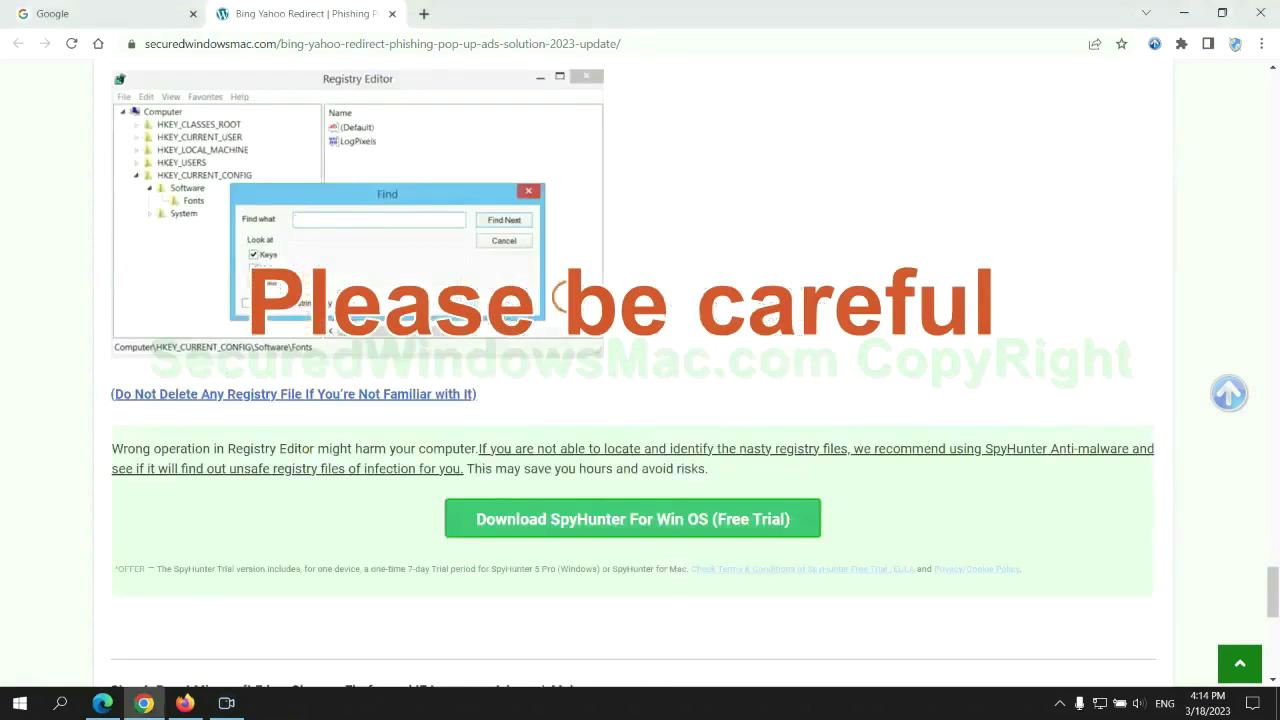
# Step: Scroll the guide to Step 4 and briefly highlight the word Reset in its heading
pyautogui.scroll(-1, 570, 300)
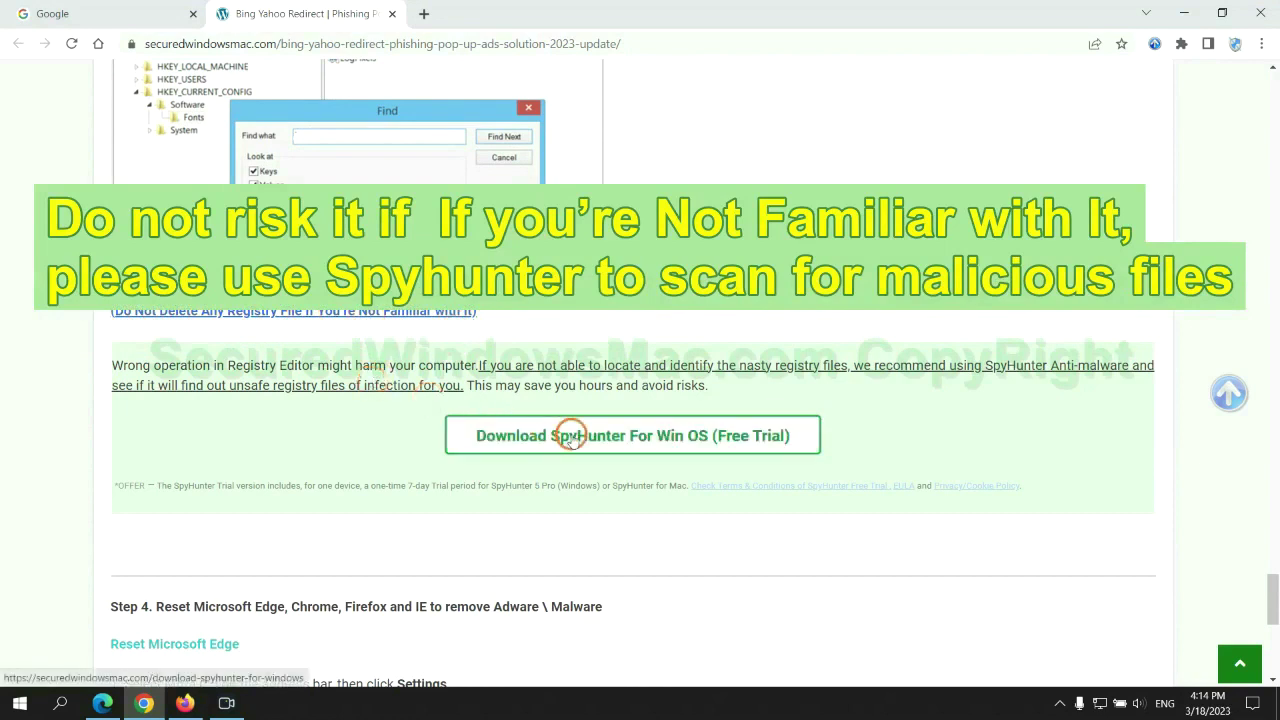
pyautogui.scroll(-5, 571, 436)
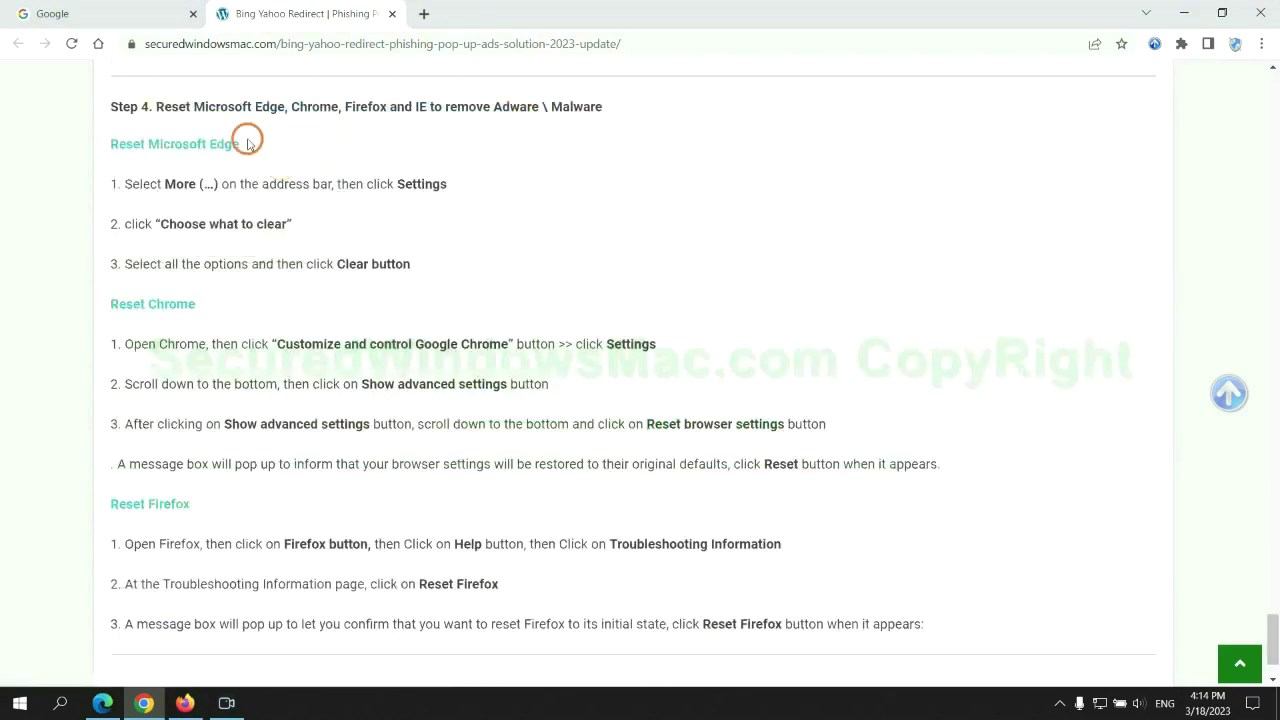
pyautogui.doubleClick(170, 106)
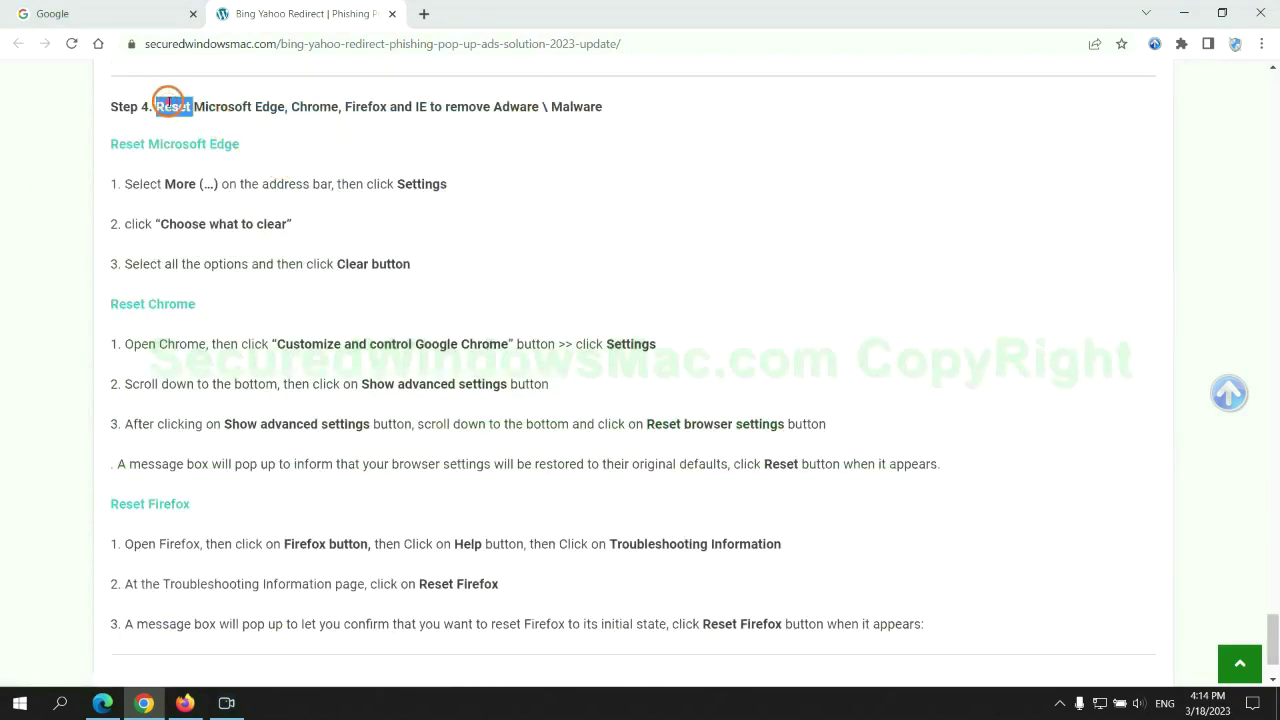
pyautogui.click(482, 143)
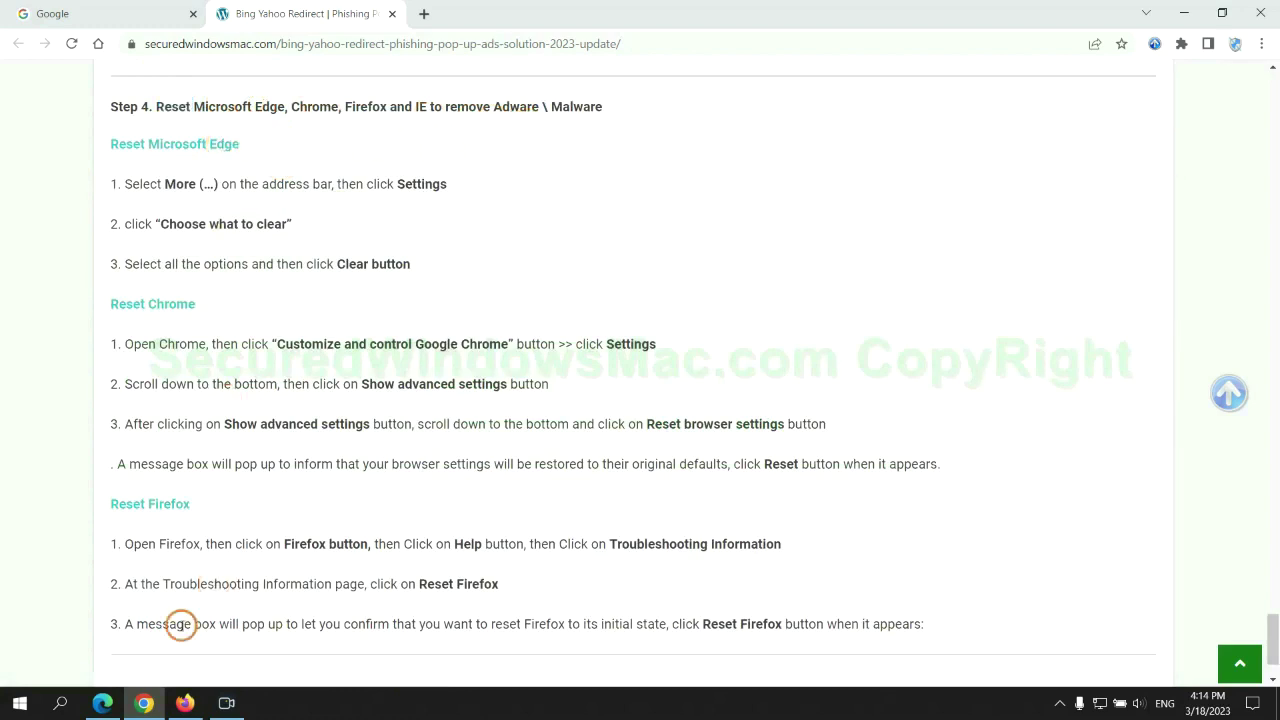
# Step: In Edge's Privacy, search, and services settings, open Choose what to clear under Clear browsing data
pyautogui.click(102, 703)
pyautogui.click(1213, 47)
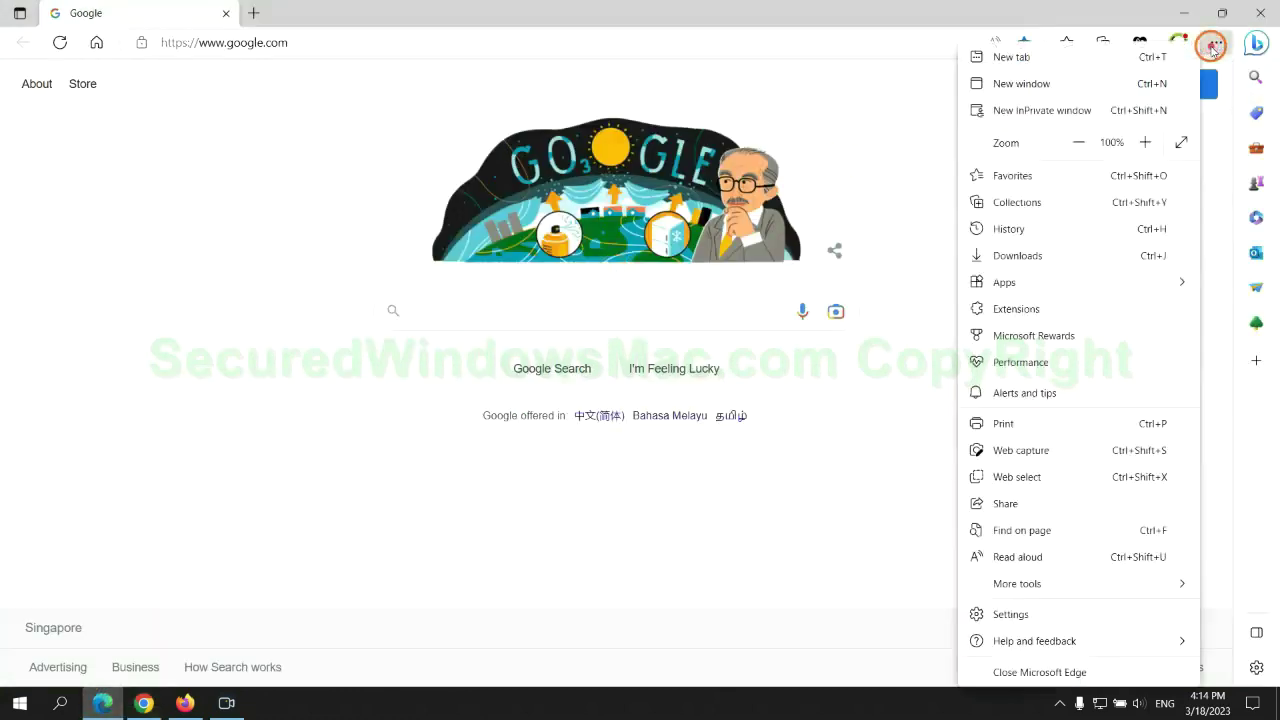
pyautogui.click(1005, 614)
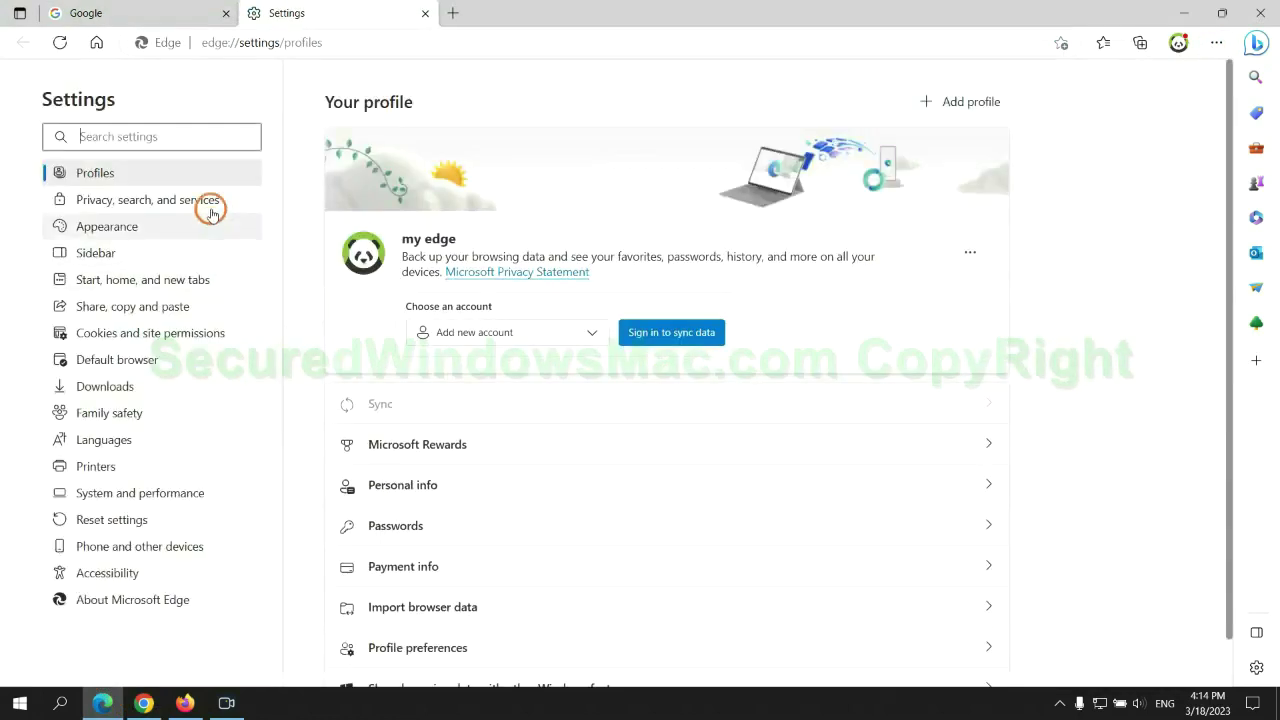
pyautogui.click(210, 205)
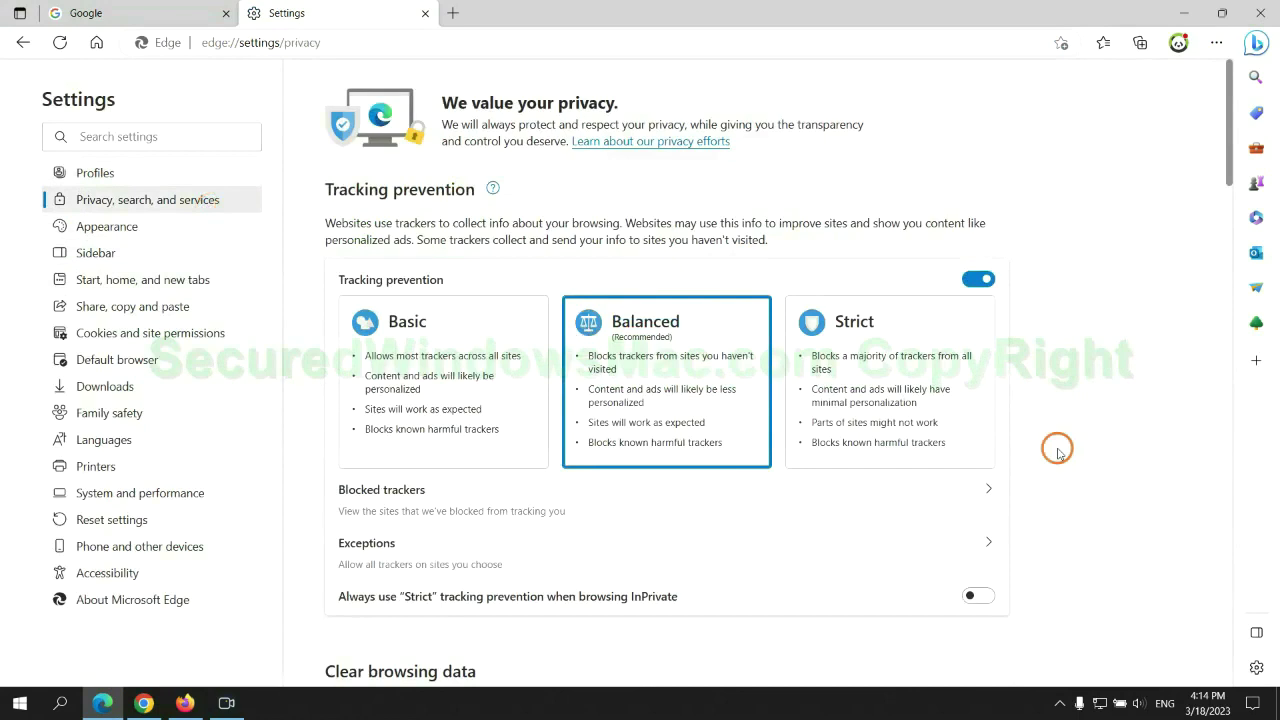
pyautogui.scroll(-3, 1057, 452)
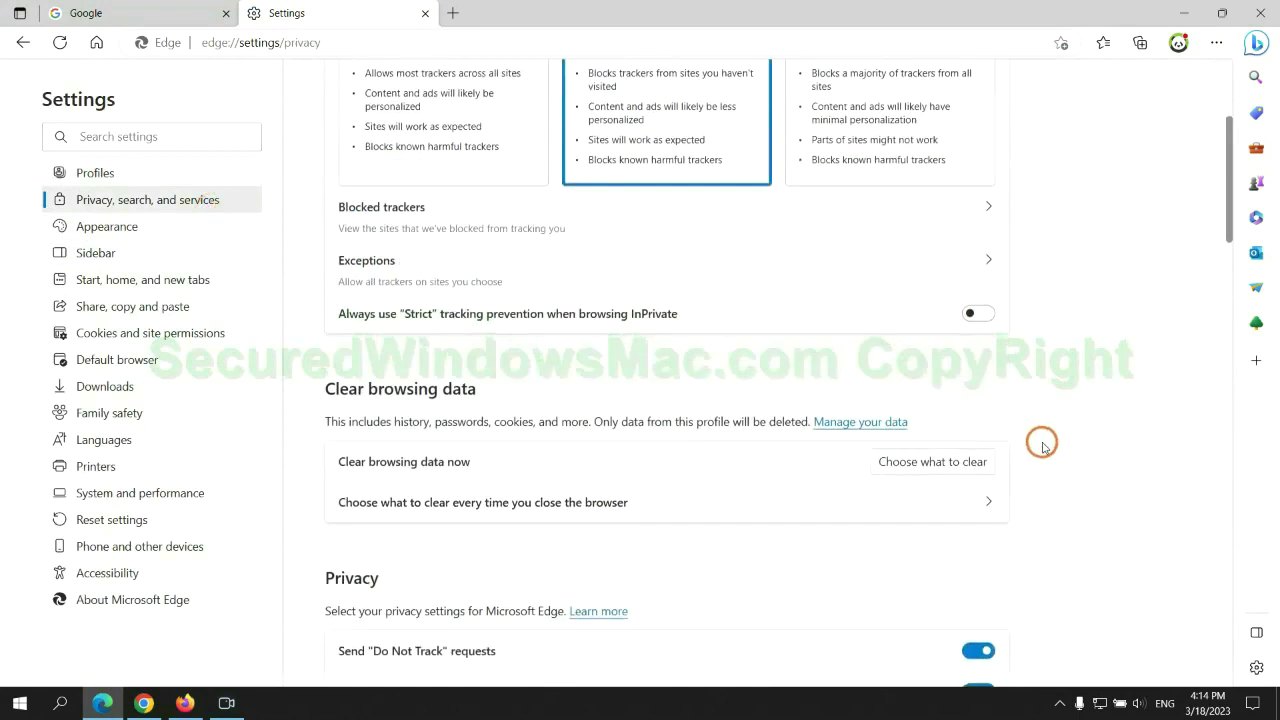
pyautogui.click(948, 466)
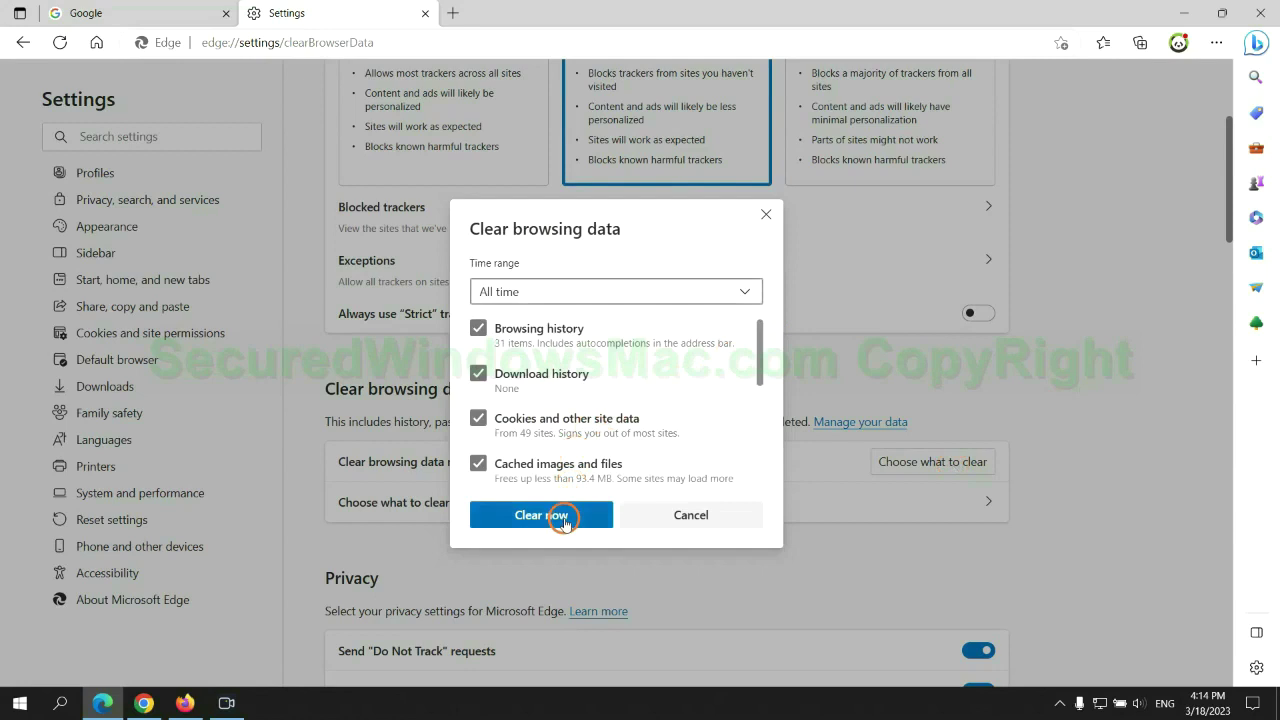
# Step: In Chrome's settings, choose Restore settings to their original defaults to show the Reset settings? confirmation
pyautogui.click(150, 700)
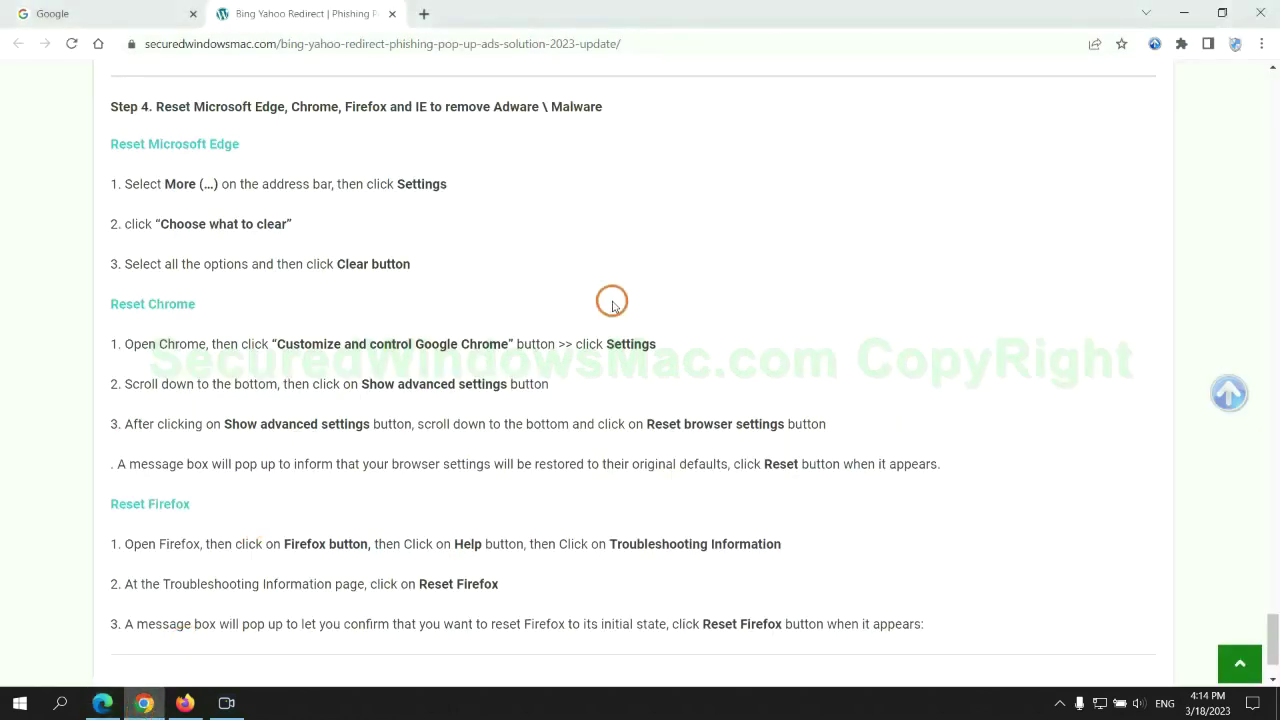
pyautogui.click(1260, 44)
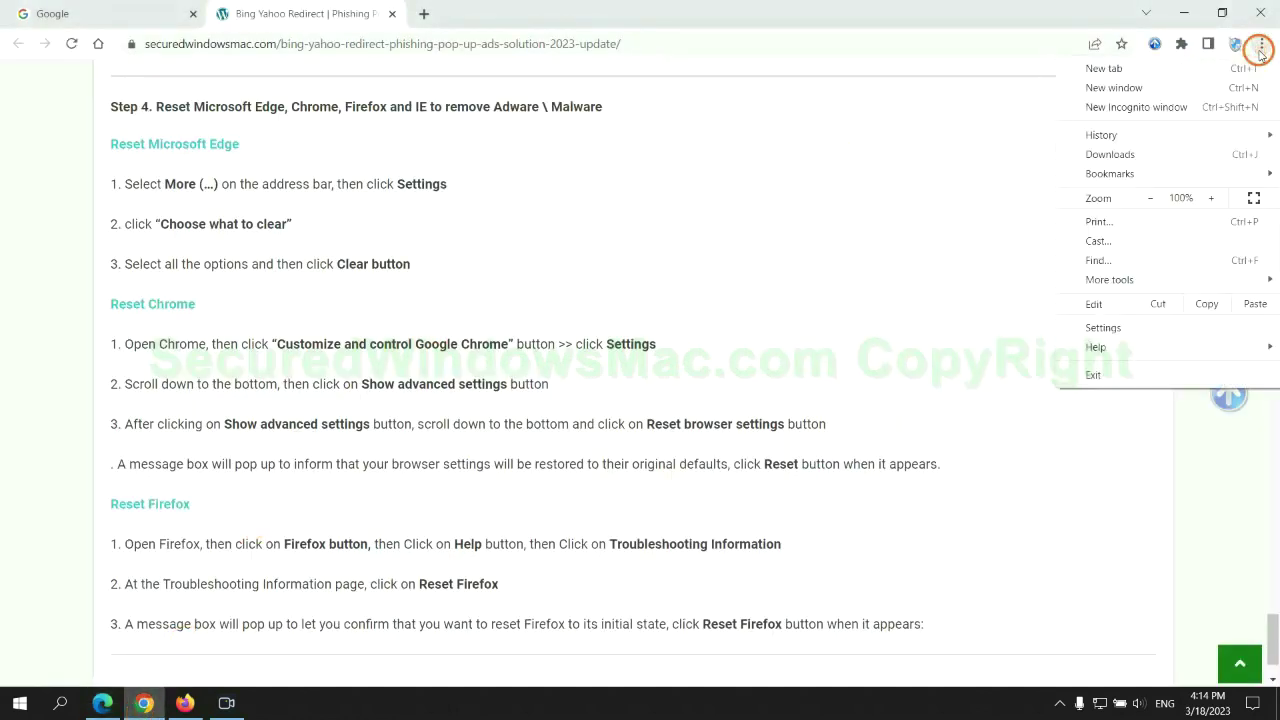
pyautogui.click(1112, 327)
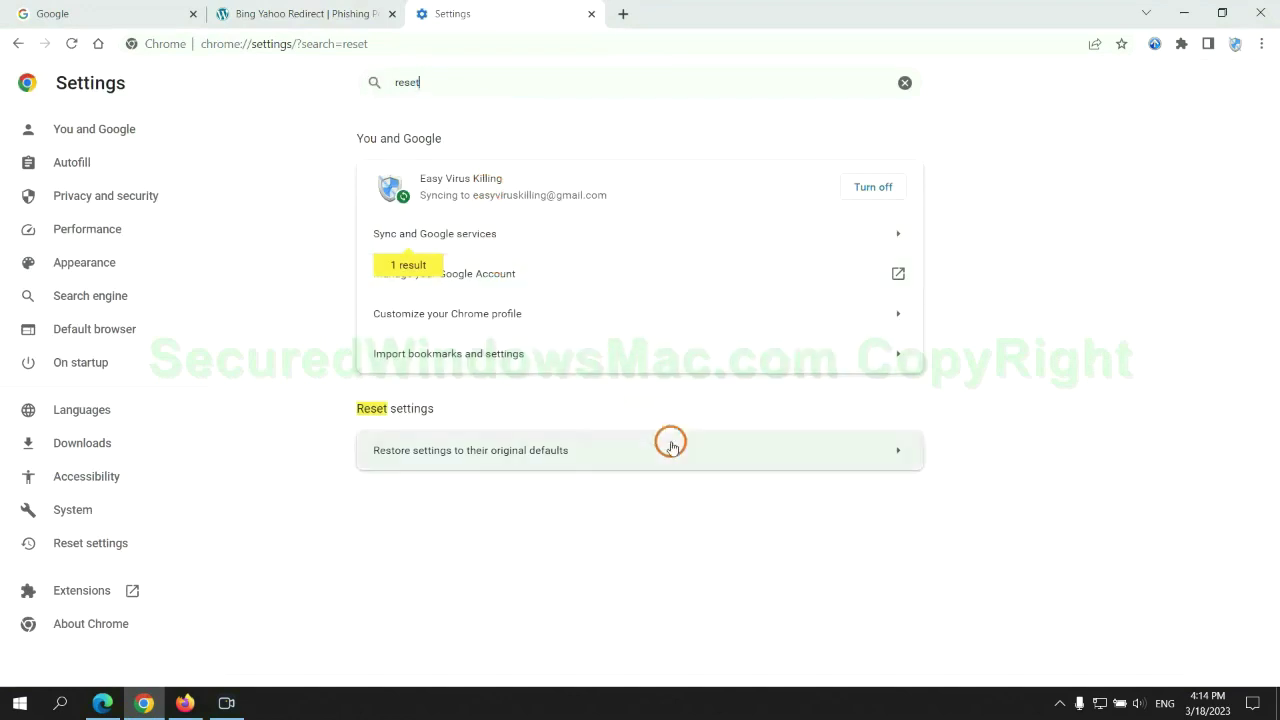
pyautogui.click(671, 446)
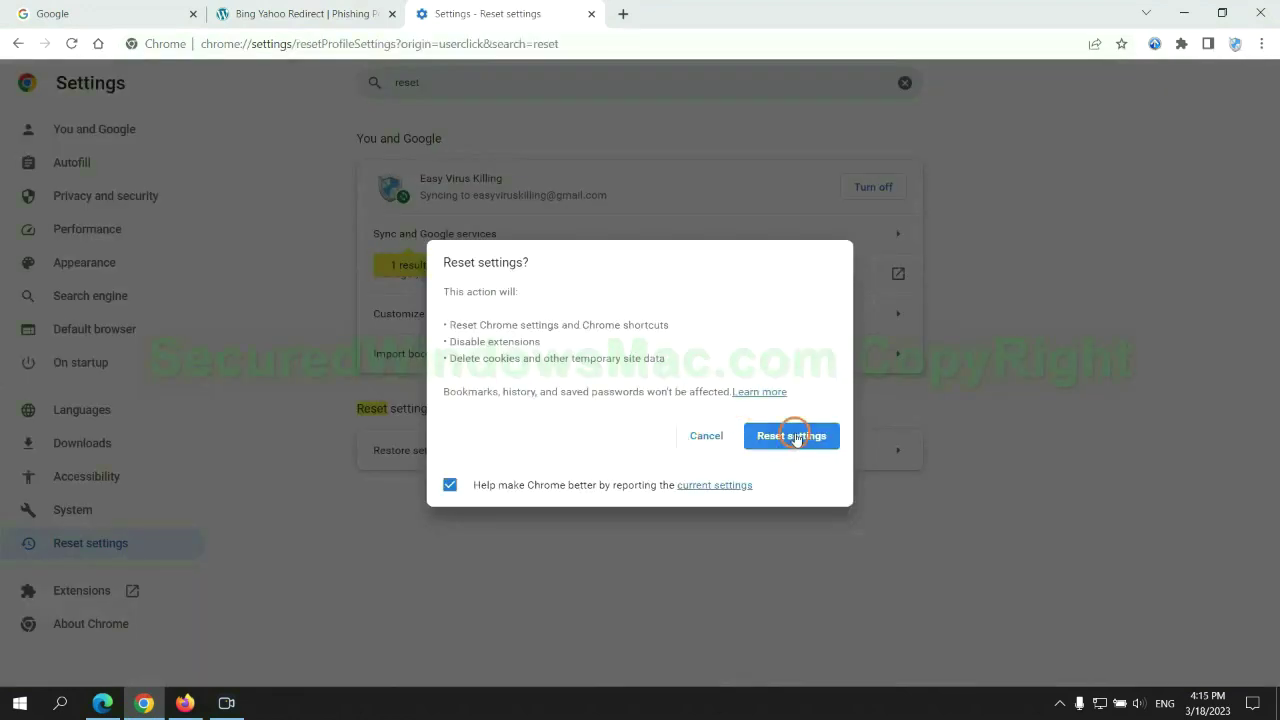
# Step: Refresh Firefox via Help > More troubleshooting information and confirm, then return to Chrome
pyautogui.click(185, 703)
pyautogui.click(1230, 79)
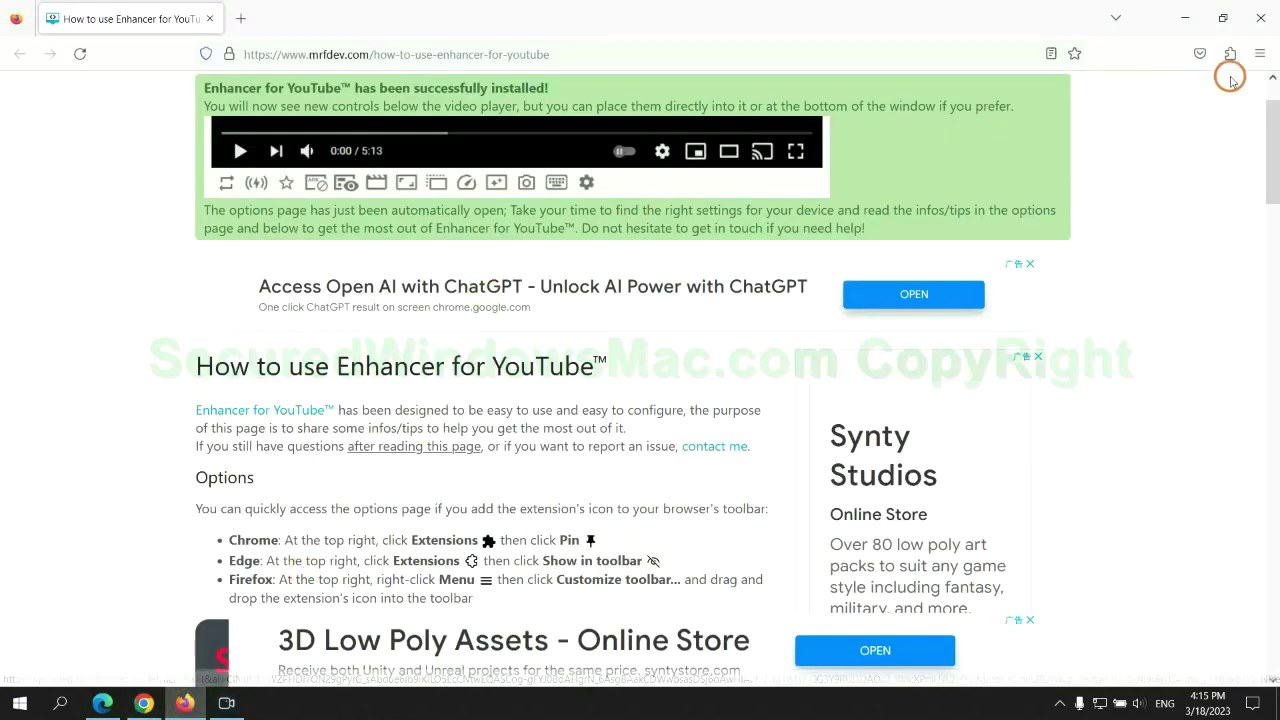
pyautogui.click(1260, 54)
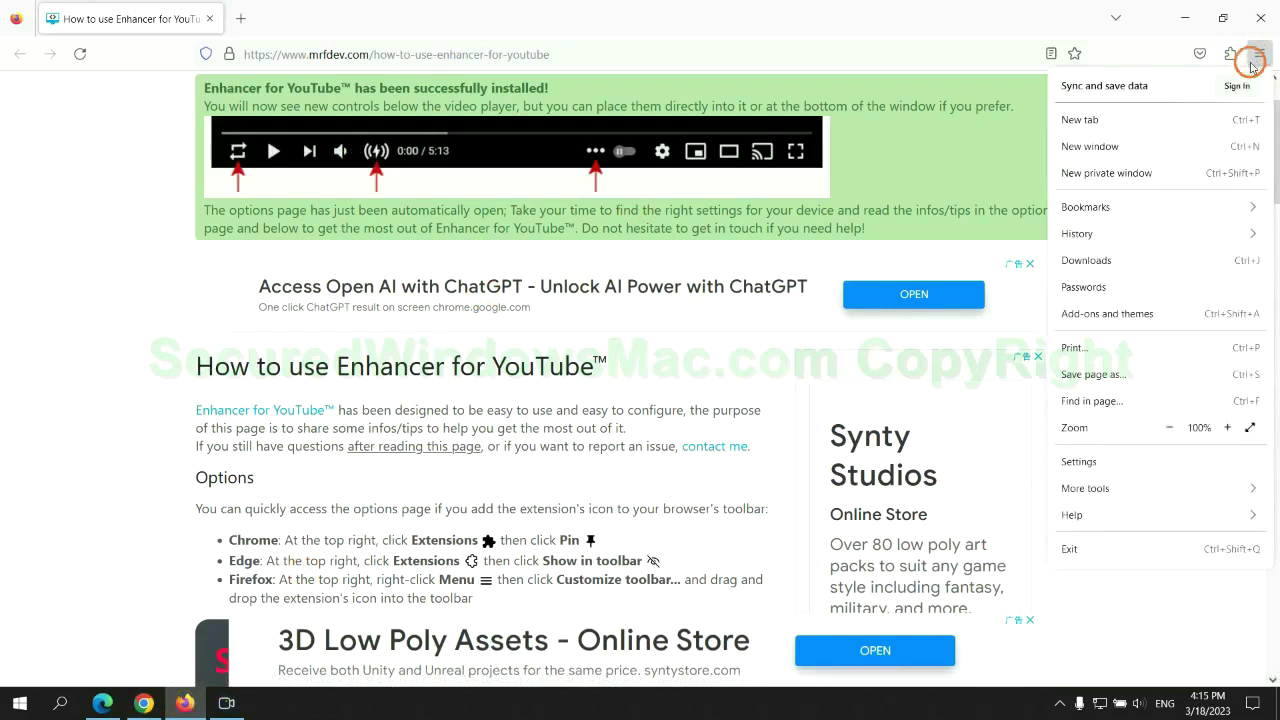
pyautogui.click(1087, 512)
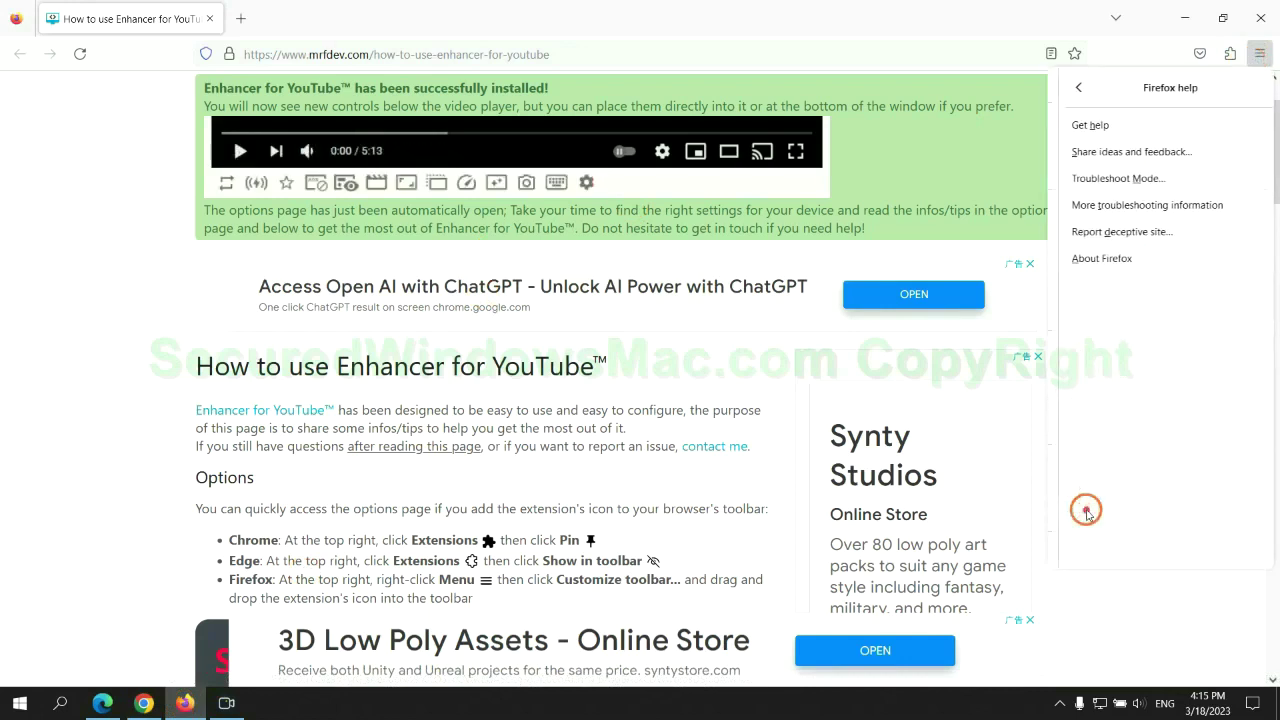
pyautogui.click(1140, 205)
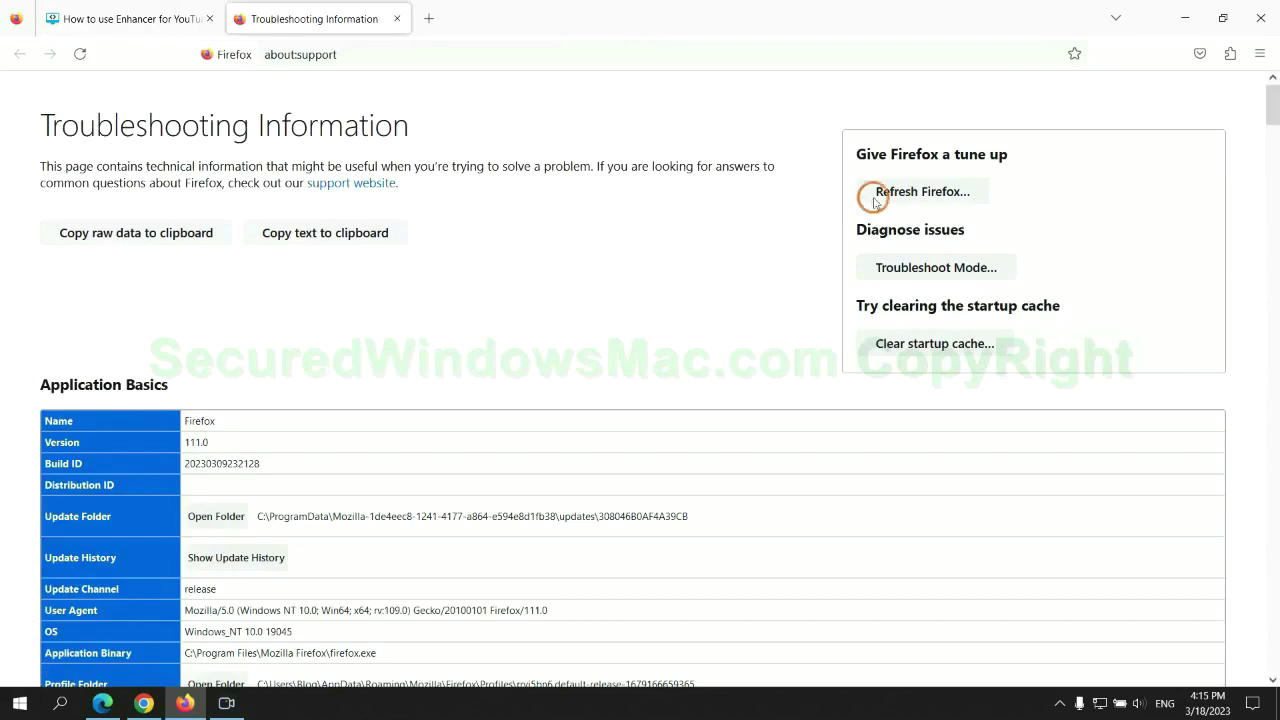
pyautogui.click(873, 199)
pyautogui.click(710, 200)
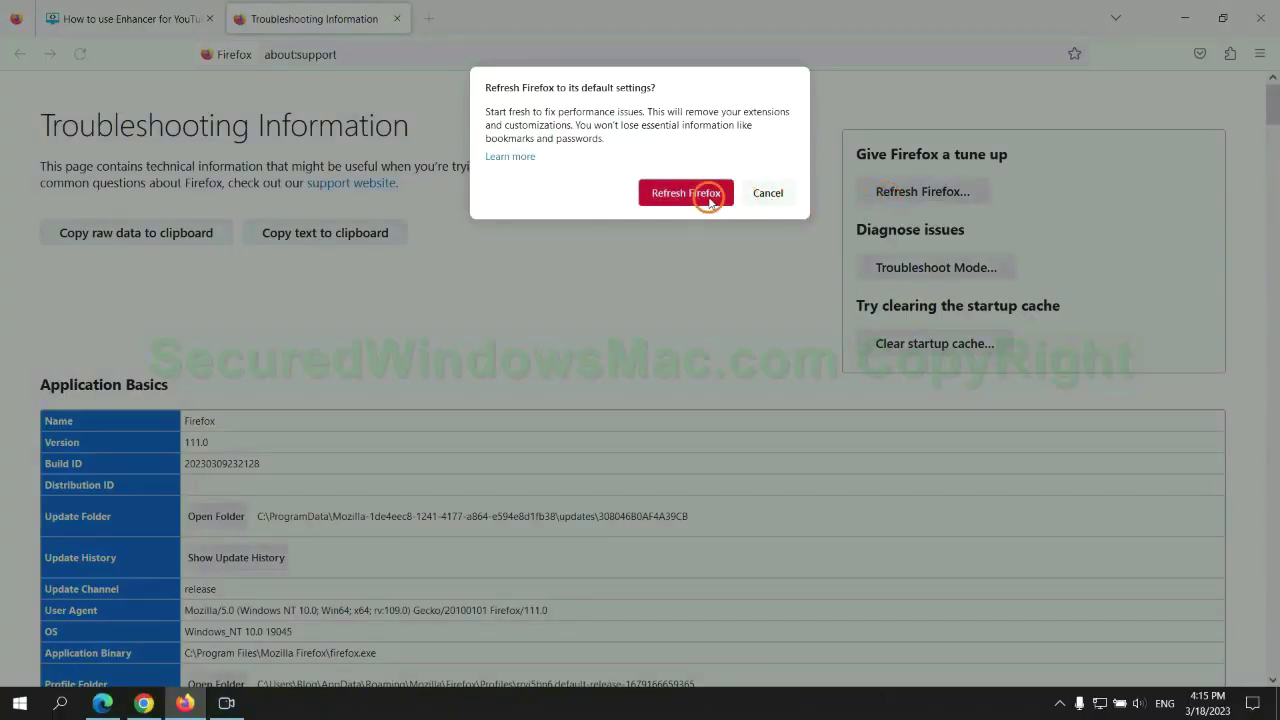
pyautogui.click(144, 703)
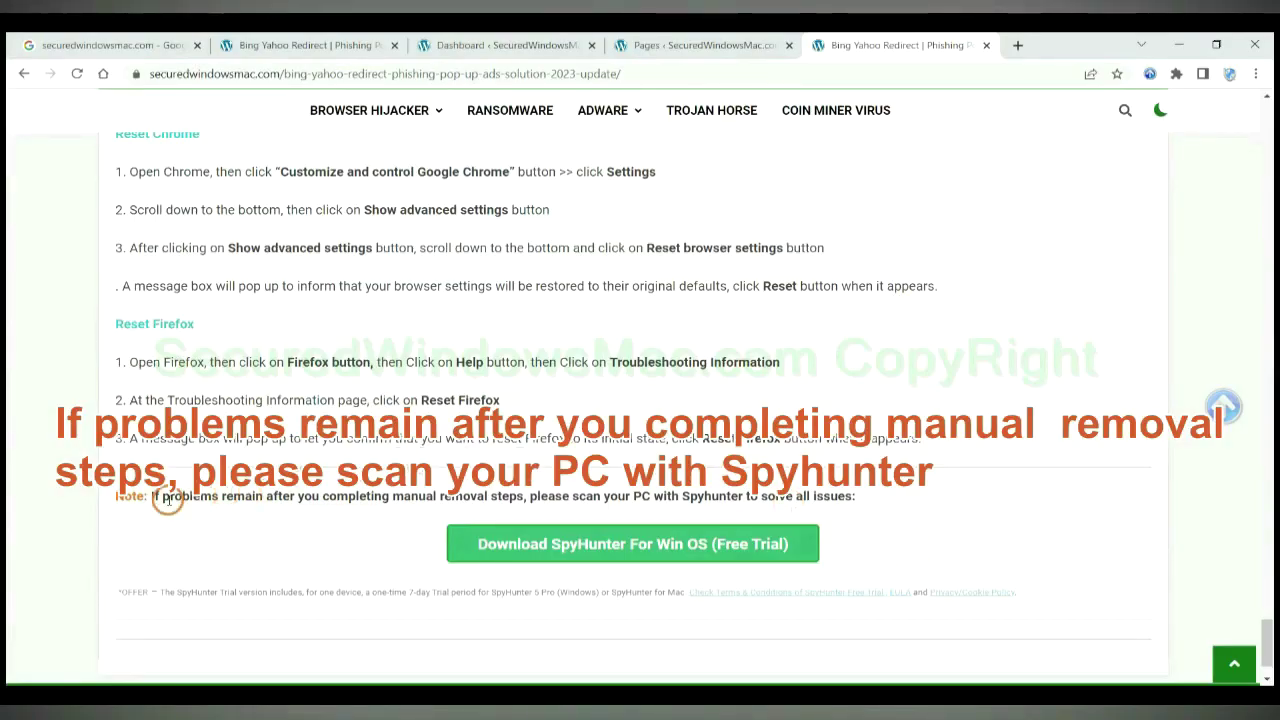
# Step: Select 'If problems remain' at the start of the guide's SpyHunter scan note
pyautogui.moveTo(153, 500); pyautogui.dragTo(284, 503)
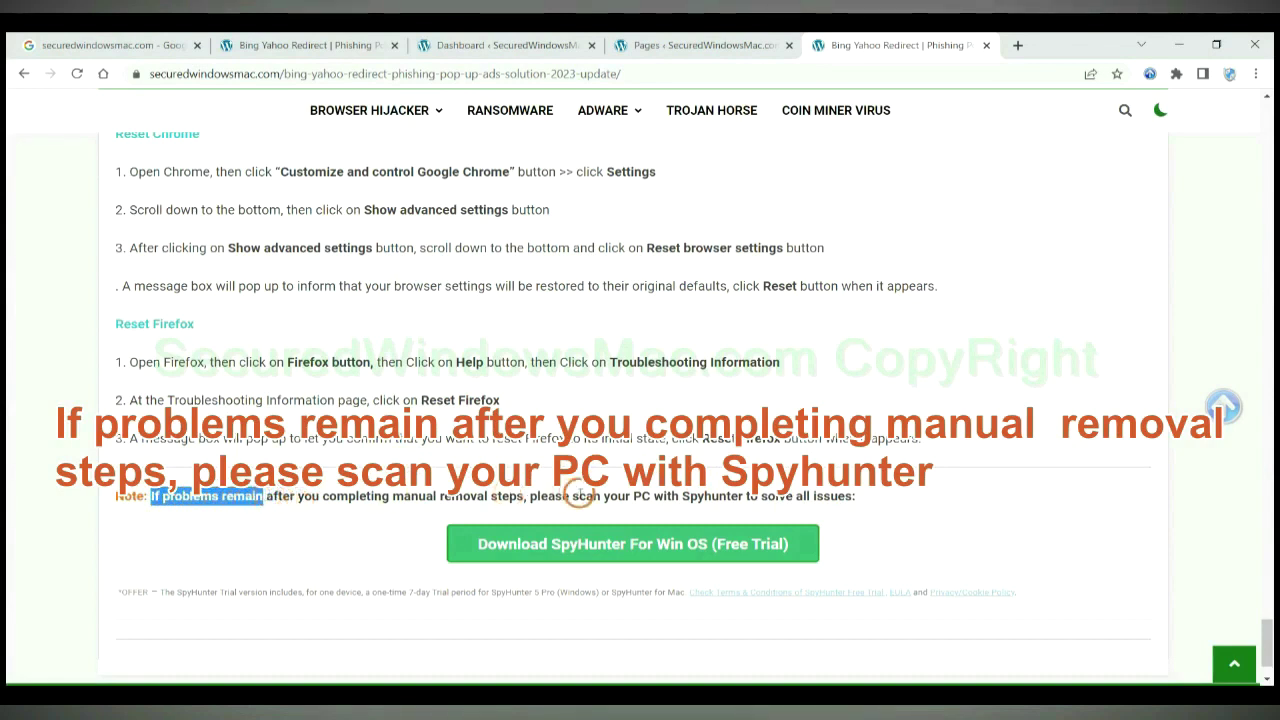